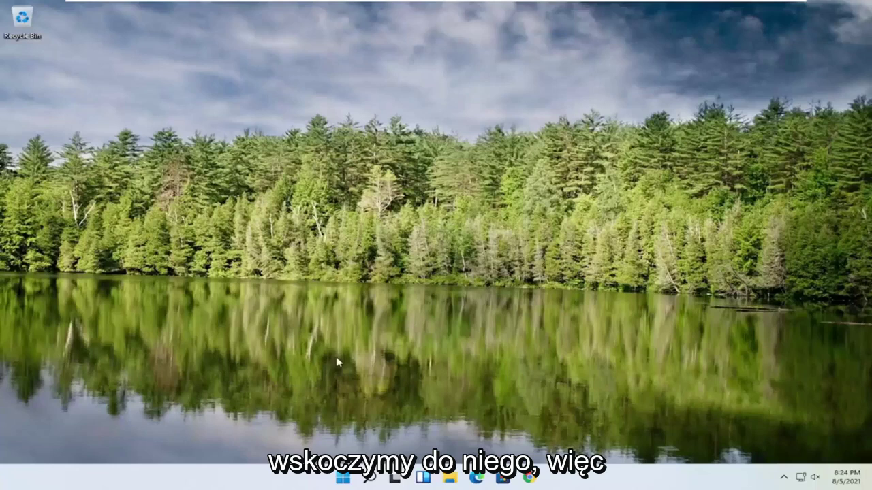
# - Search Windows for regedit, run Registry Editor as administrator, allowing the device changes, and reposition its window
pyautogui.click(368, 478)
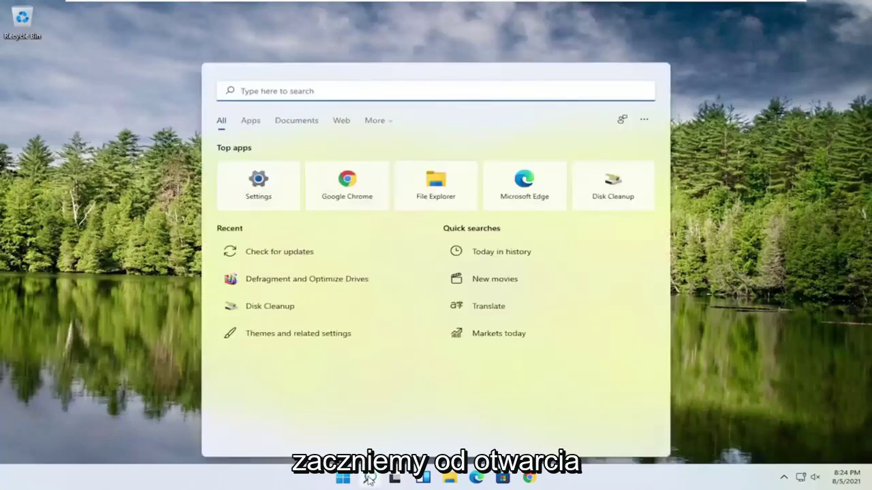
pyautogui.write('regedit')
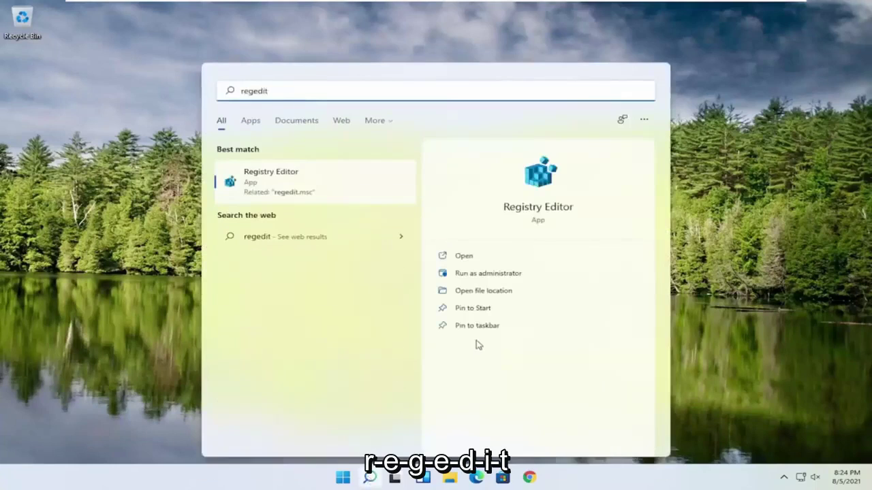
pyautogui.rightClick(259, 184)
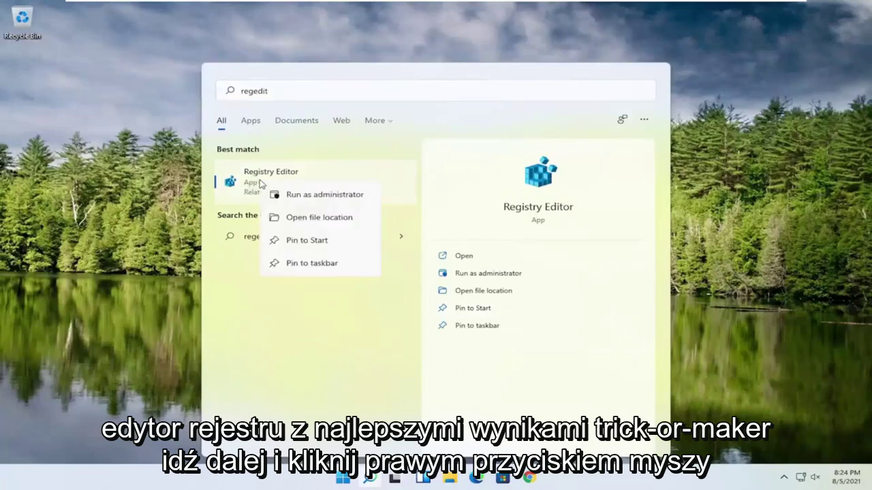
pyautogui.click(305, 195)
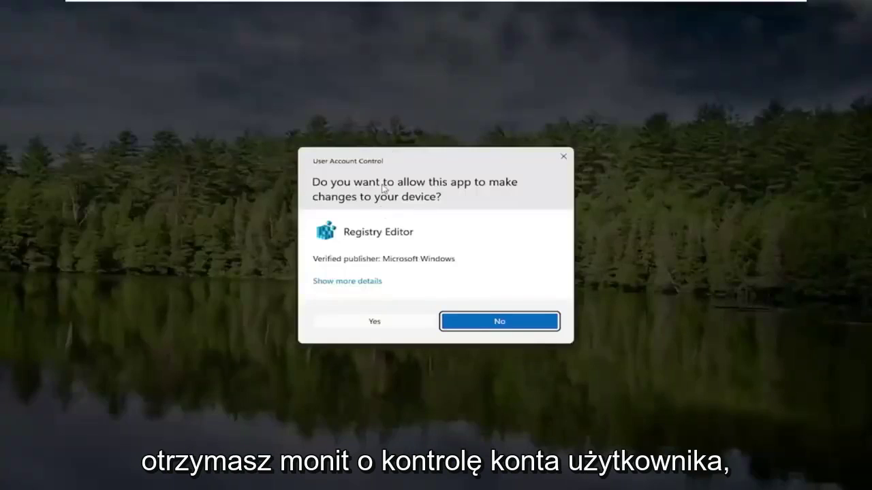
pyautogui.click(366, 325)
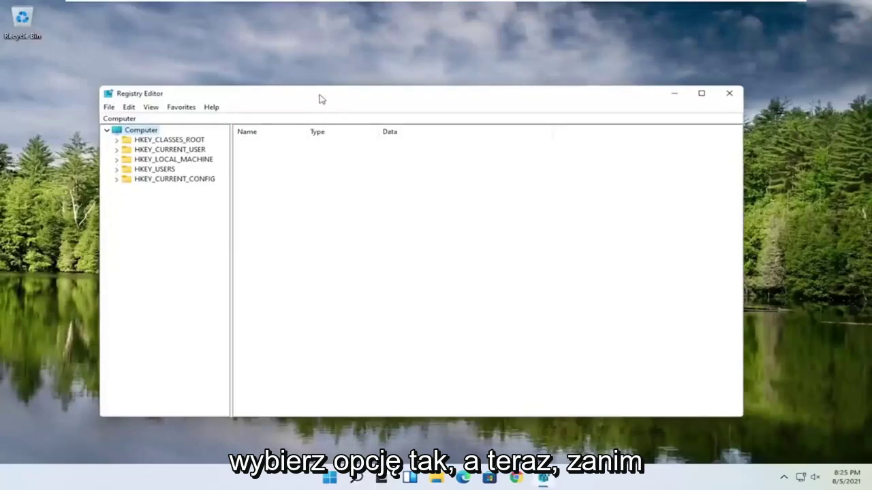
pyautogui.moveTo(322, 100); pyautogui.dragTo(350, 60)
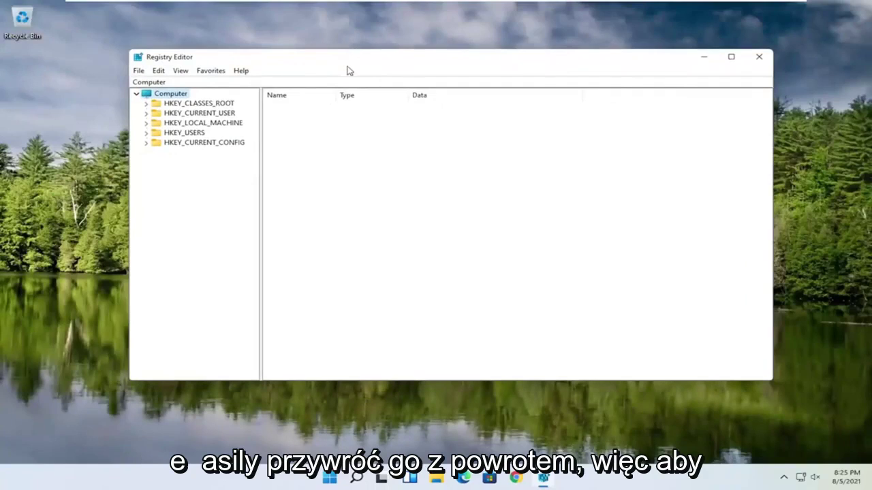
# - Preview the registry export and import dialogs with Desktop as the location, cancelling both without saving or loading a file
pyautogui.click(140, 71)
pyautogui.click(153, 96)
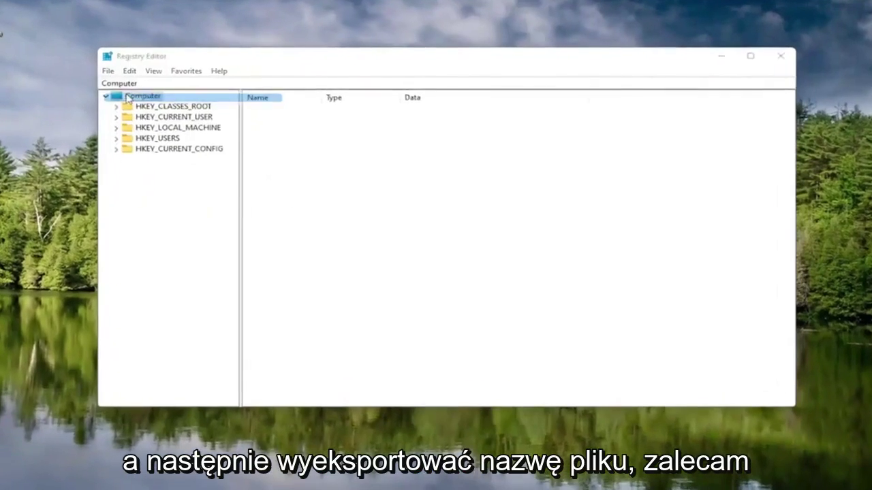
pyautogui.moveTo(169, 92); pyautogui.dragTo(315, 79)
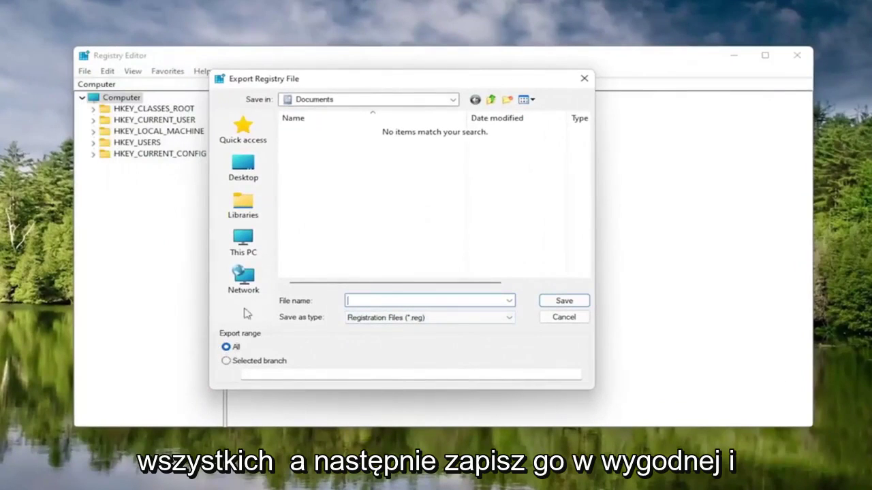
pyautogui.click(243, 166)
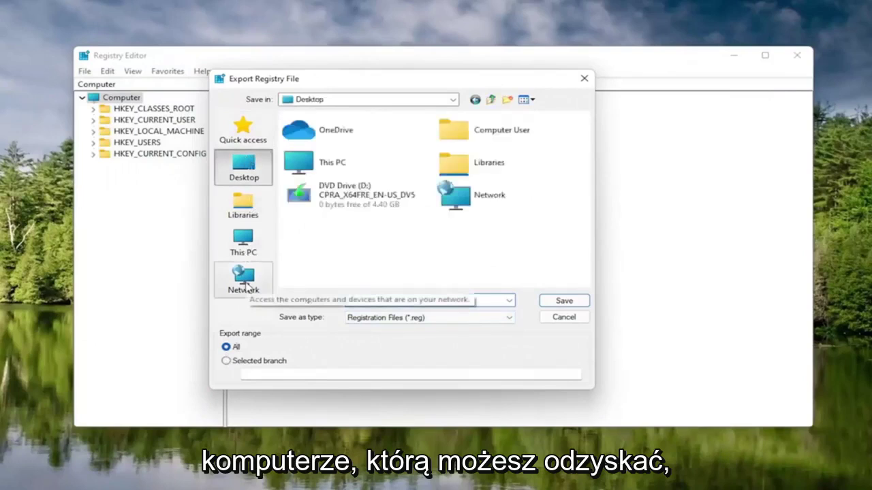
pyautogui.click(347, 300)
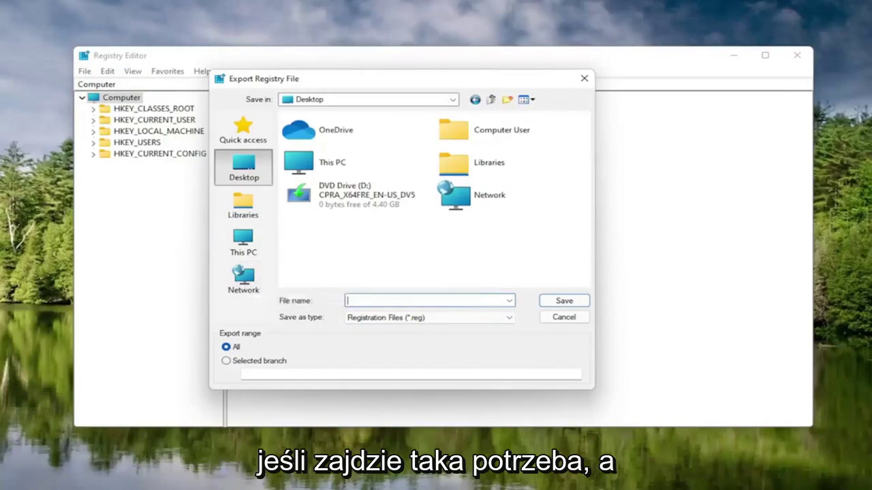
pyautogui.click(564, 318)
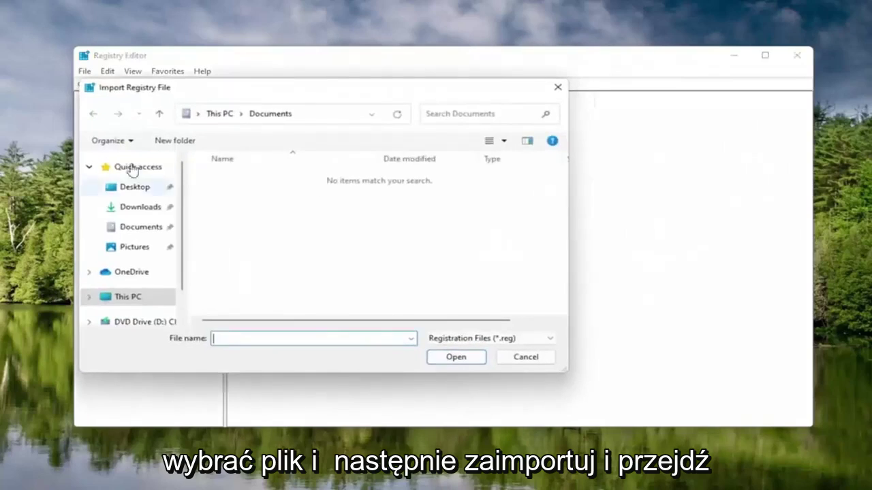
pyautogui.click(126, 188)
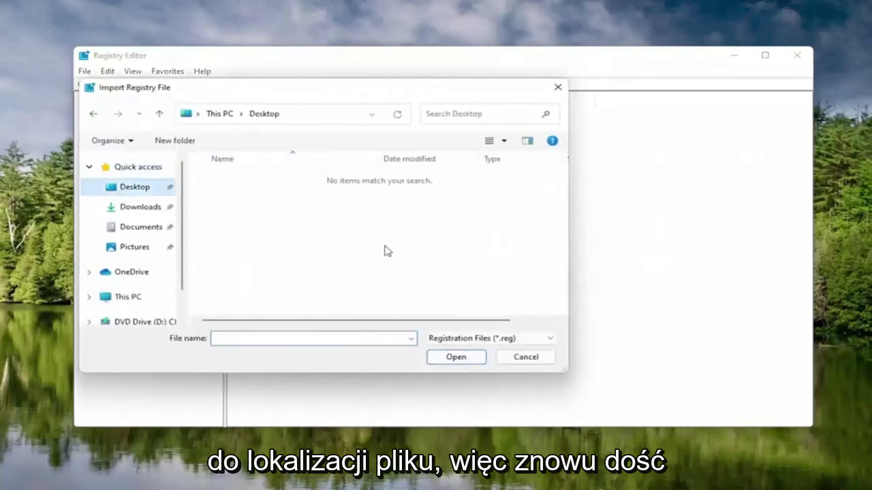
pyautogui.click(516, 358)
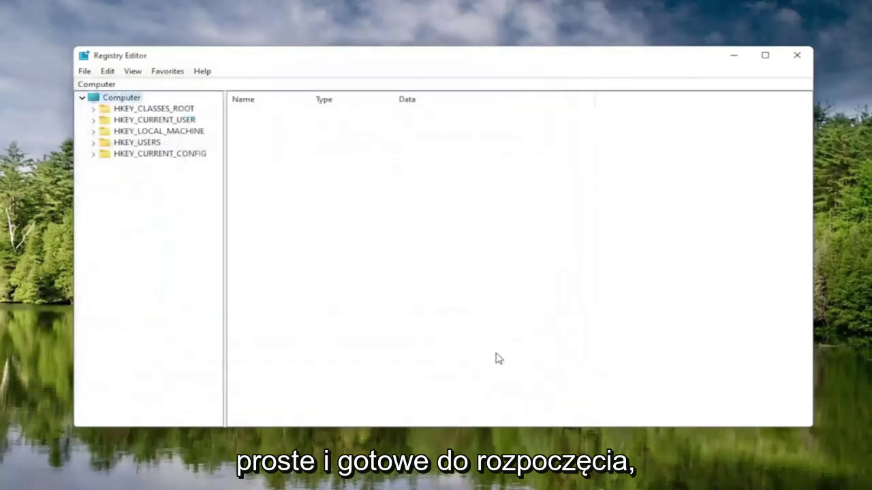
# - Expand the registry keys HKEY_LOCAL_MACHINE, SOFTWARE and Microsoft, and widen the key tree area
pyautogui.doubleClick(144, 132)
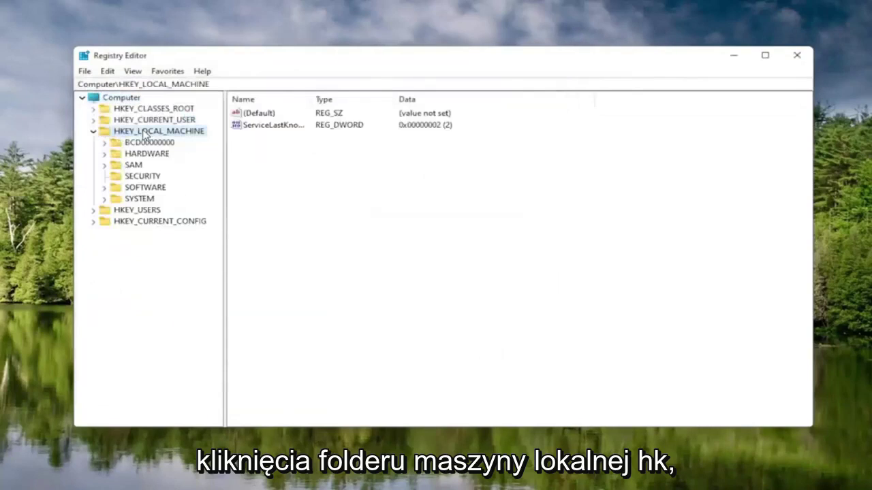
pyautogui.doubleClick(142, 189)
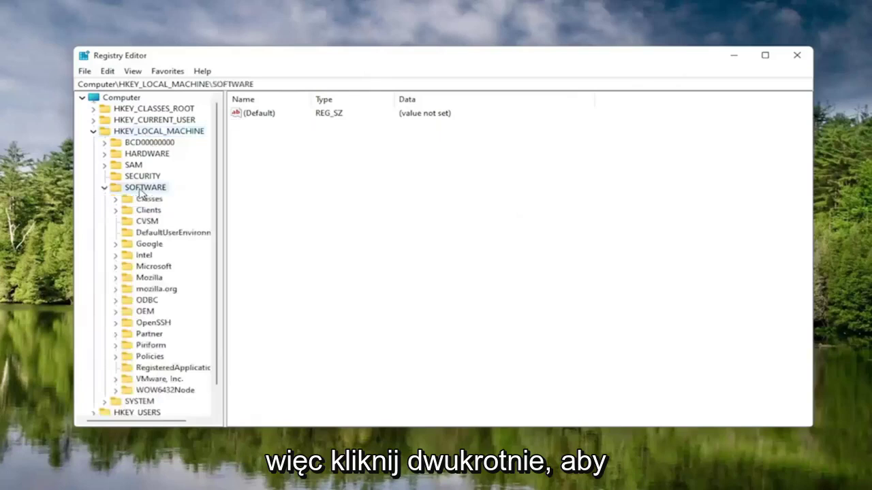
pyautogui.doubleClick(145, 266)
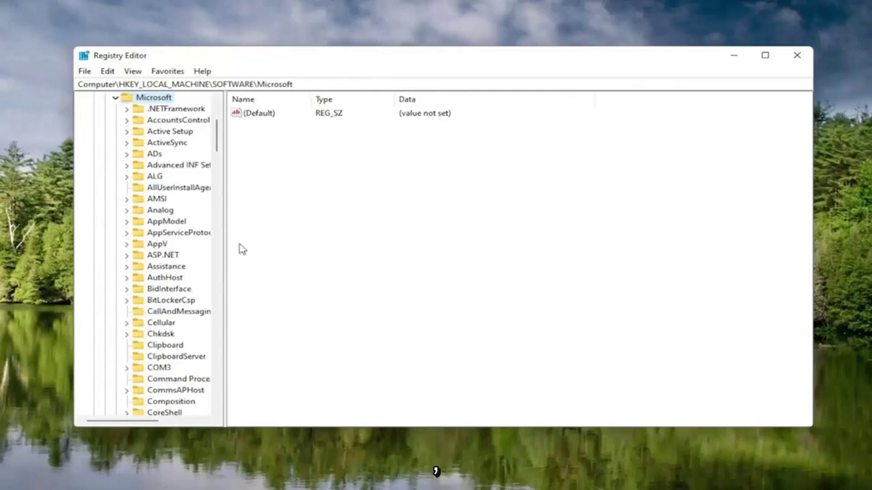
pyautogui.moveTo(225, 227); pyautogui.dragTo(281, 229)
# - Open the Windows NT\CurrentVersion\Multimedia\SystemProfile key under Microsoft and widen the Name column to show full value names
pyautogui.scroll(-20, 170, 306)
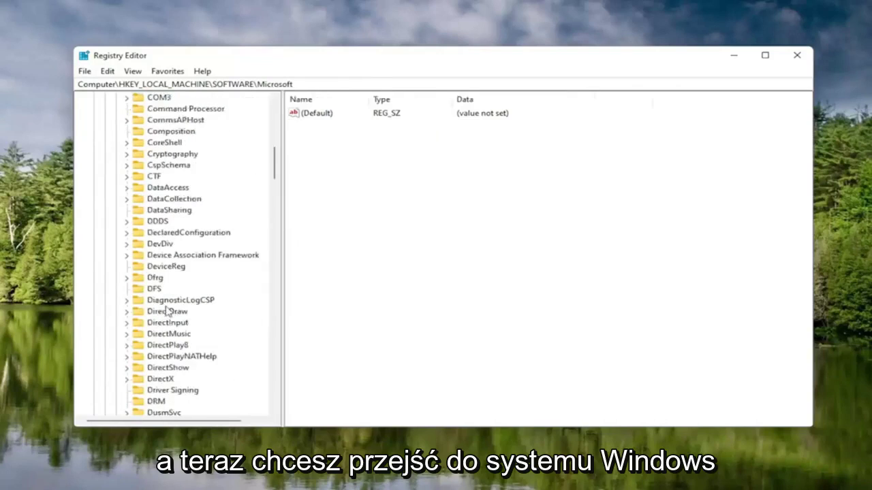
pyautogui.scroll(-20, 171, 306)
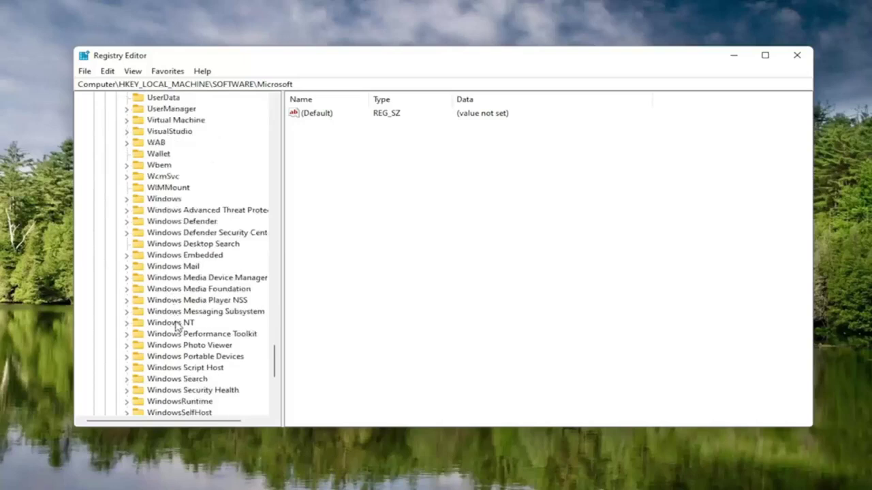
pyautogui.doubleClick(176, 322)
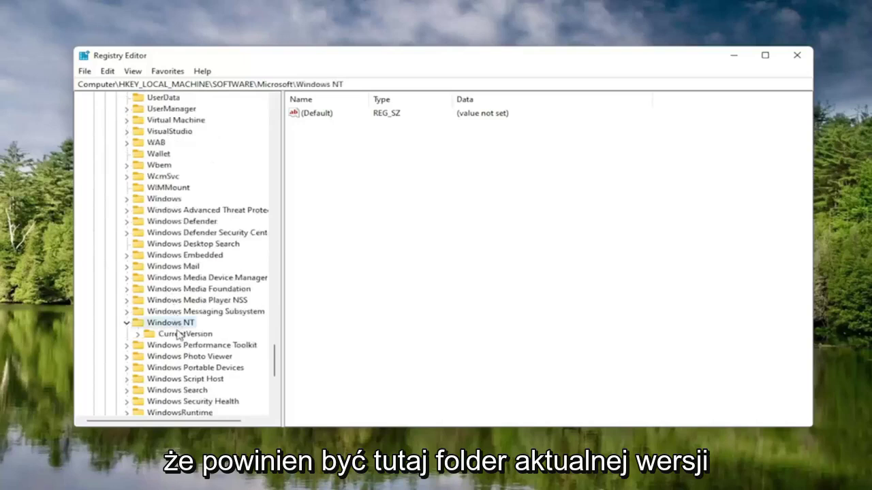
pyautogui.doubleClick(178, 335)
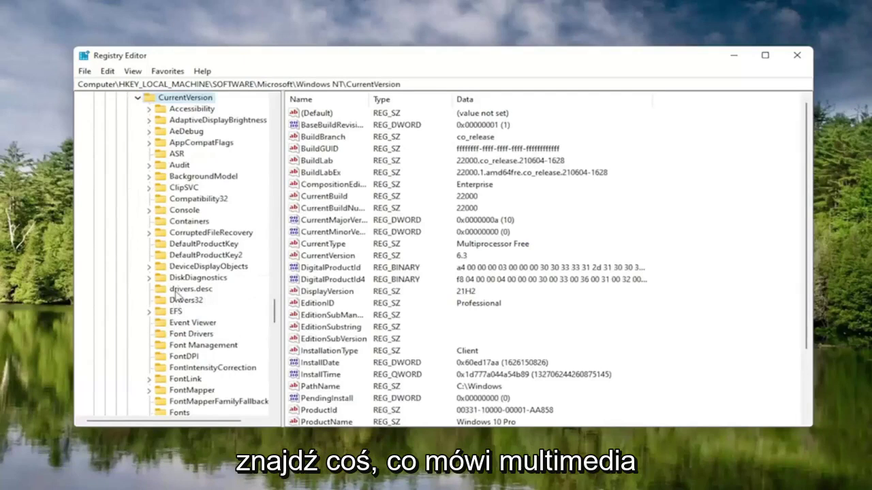
pyautogui.scroll(-8, 175, 291)
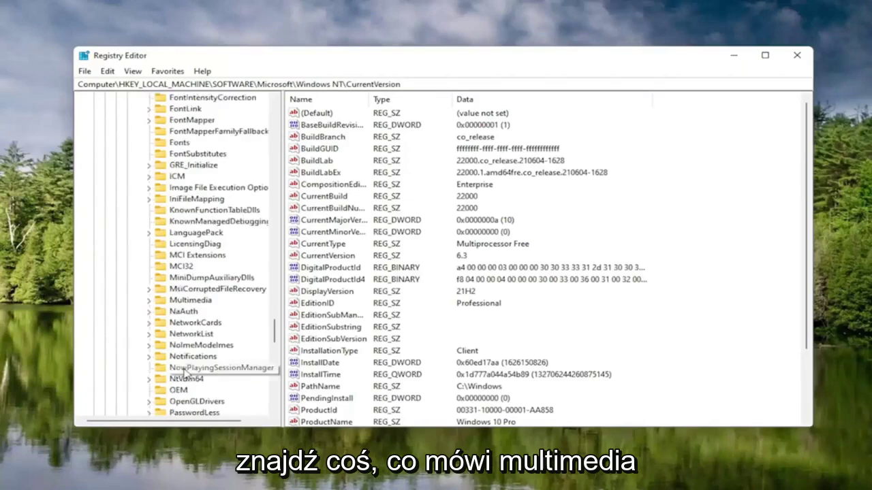
pyautogui.click(188, 302)
pyautogui.doubleClick(186, 304)
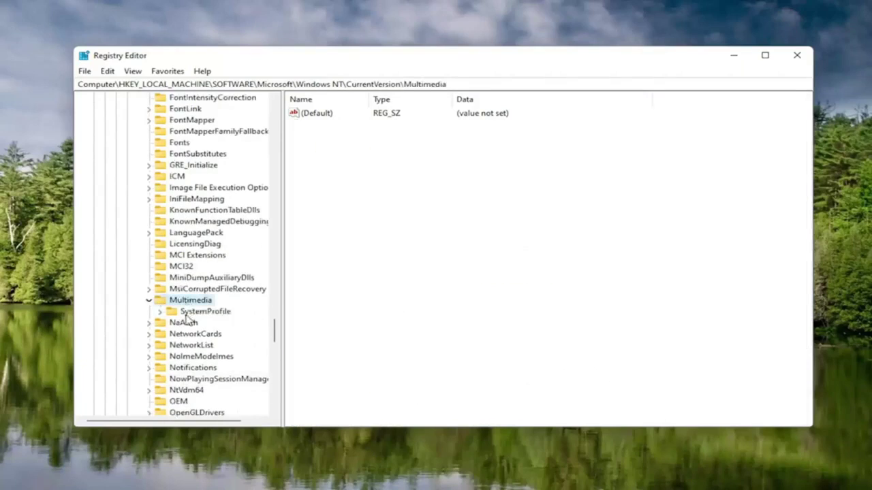
pyautogui.click(184, 315)
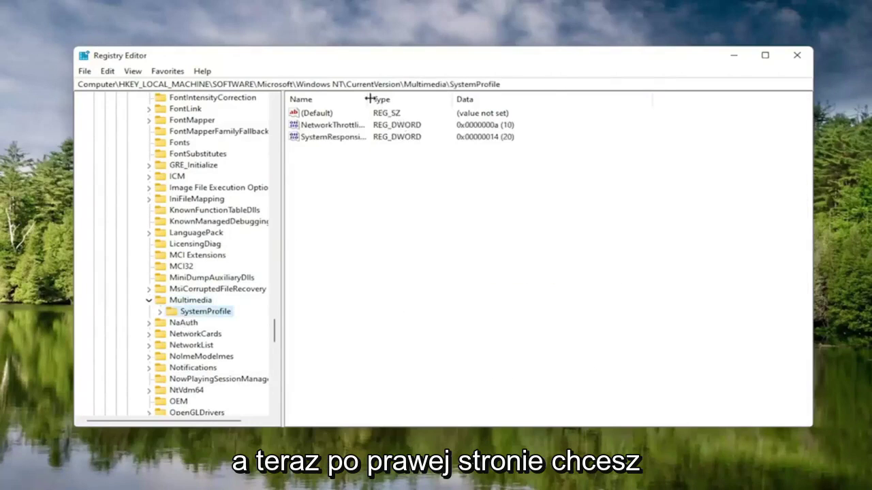
pyautogui.moveTo(370, 99); pyautogui.dragTo(451, 99)
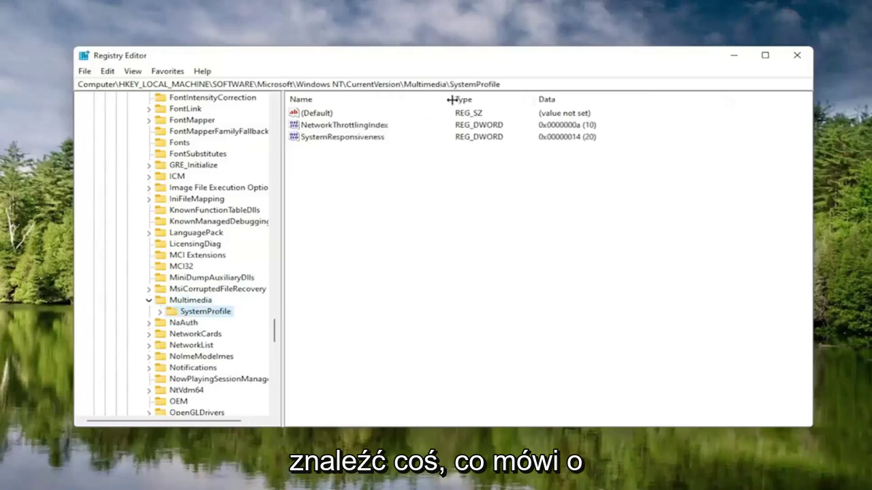
# - Set the NetworkThrottlingIndex value data to FFFFFFFF with the hexadecimal base
pyautogui.doubleClick(349, 126)
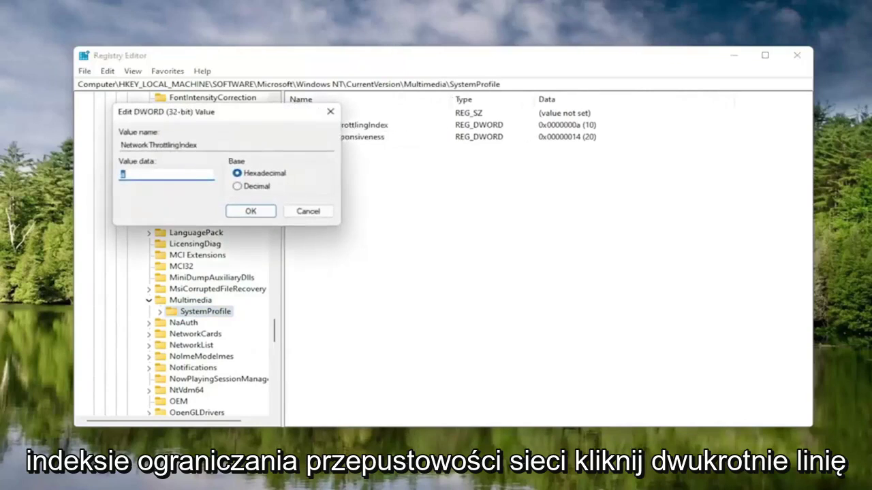
pyautogui.click(126, 175)
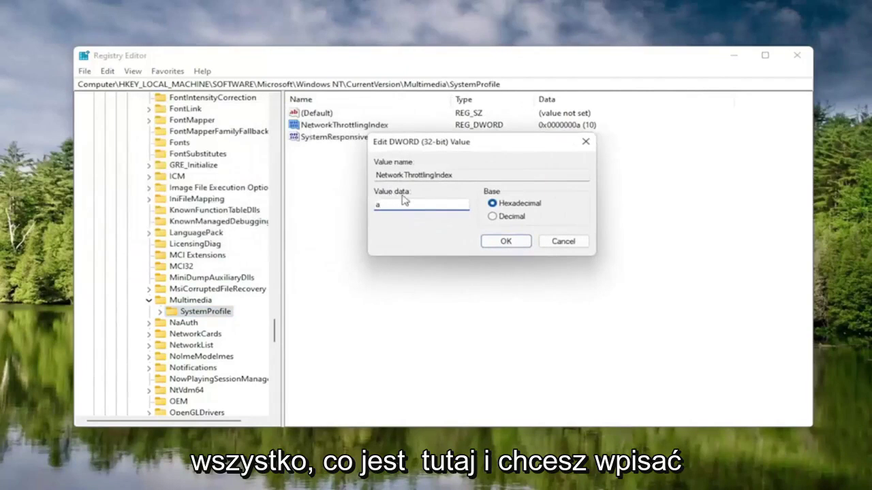
pyautogui.press('BackSpace')
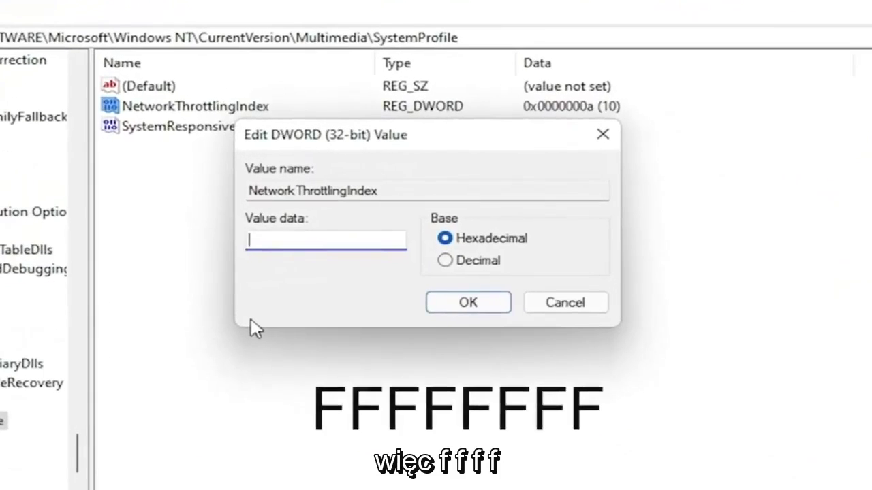
pyautogui.write('FFFF')
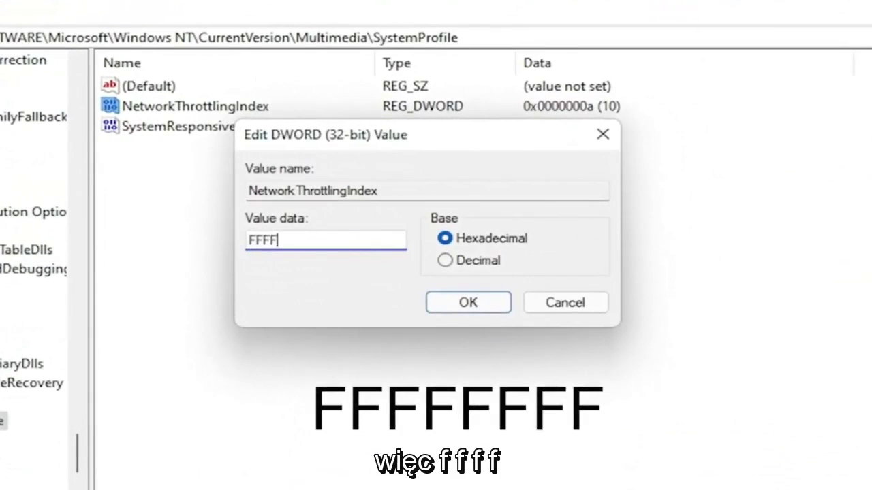
pyautogui.write('FFFF')
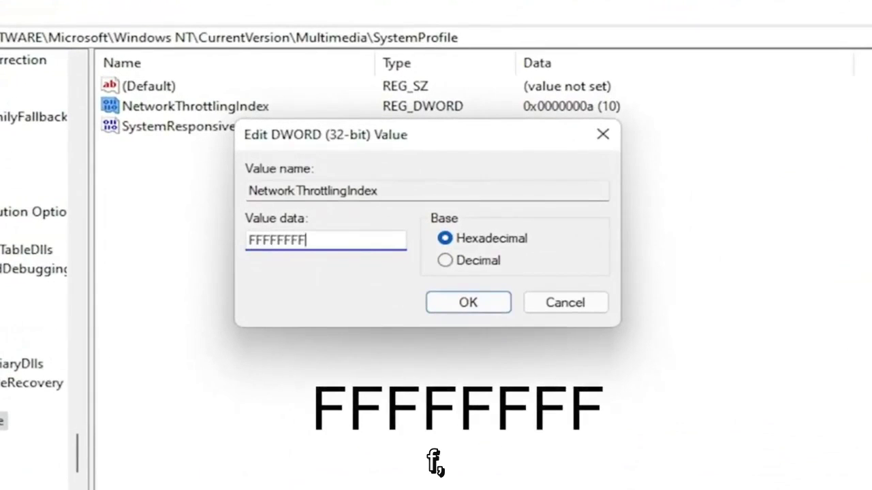
pyautogui.hotkey('shift', 'Left')
pyautogui.hotkey('shift', 'Left')
pyautogui.hotkey('shift', 'Left')
pyautogui.hotkey('shift', 'Left')
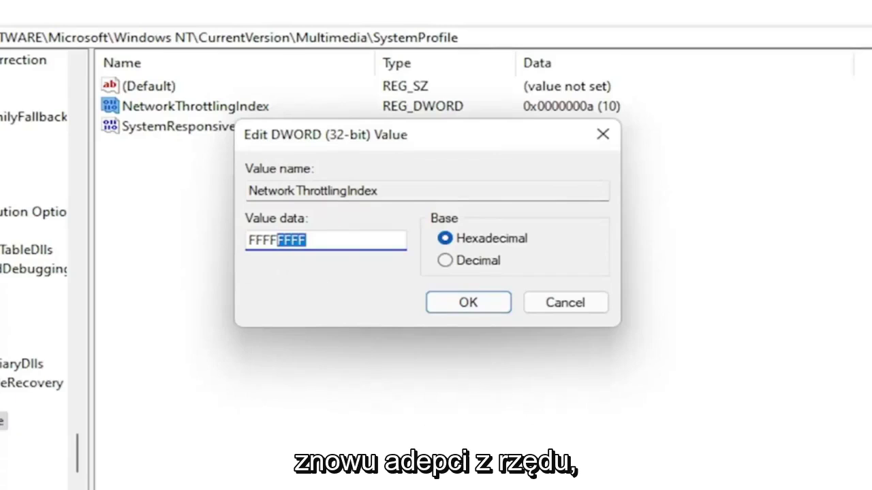
pyautogui.write('FFFF')
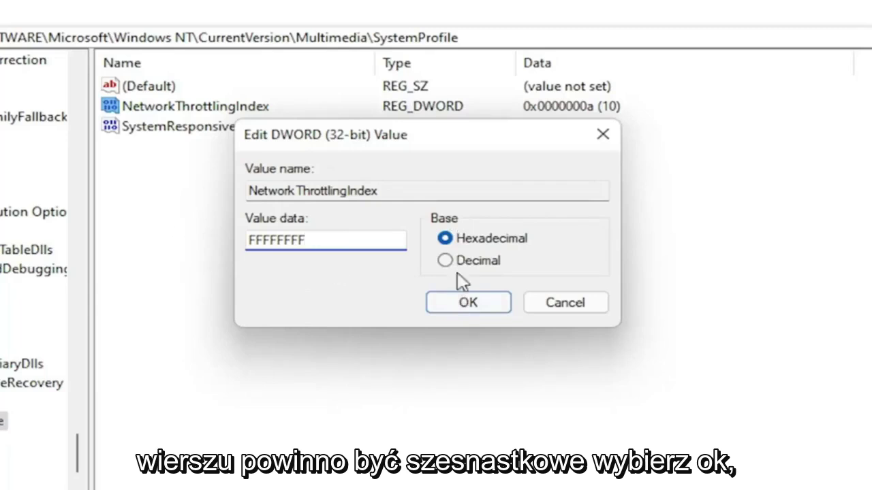
pyautogui.click(470, 303)
# - Go back up the key tree and collapse the Microsoft, SOFTWARE and HKEY_LOCAL_MACHINE keys
pyautogui.click(7, 395)
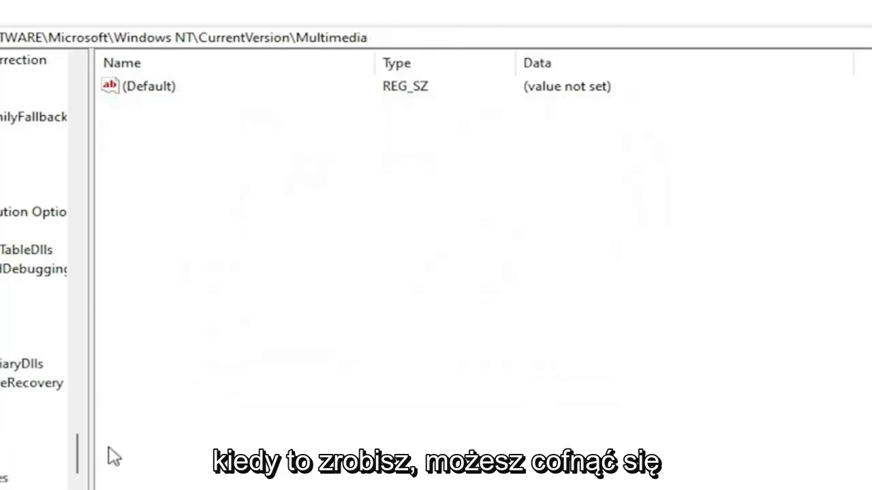
pyautogui.moveTo(82, 462); pyautogui.dragTo(113, 90)
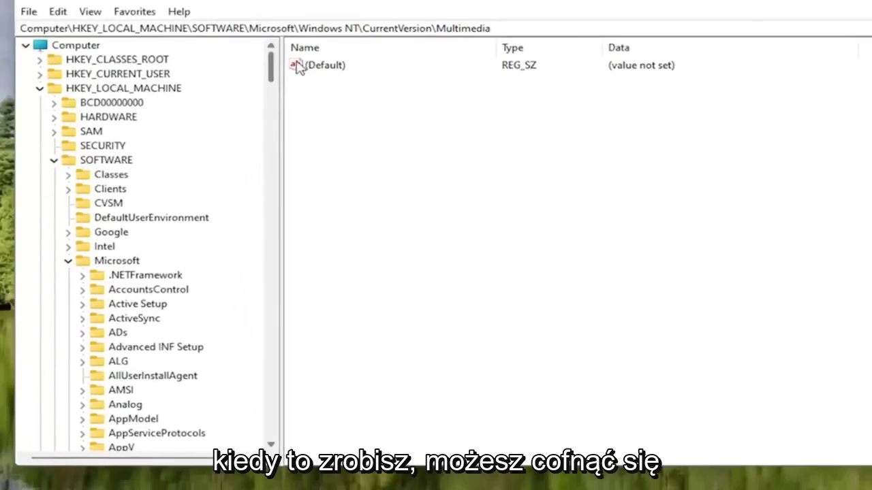
pyautogui.click(69, 261)
pyautogui.click(54, 160)
pyautogui.click(39, 88)
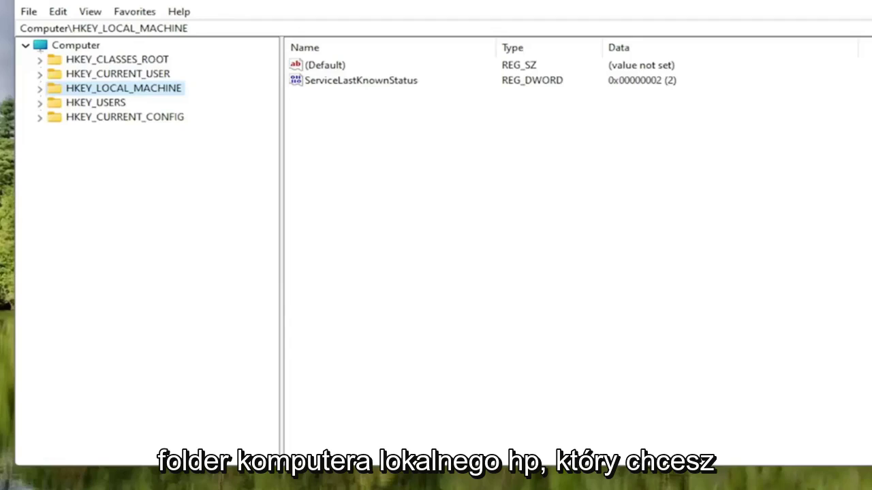
# - Expand the registry keys HKEY_LOCAL_MACHINE, SYSTEM, CurrentControlSet and Services
pyautogui.doubleClick(152, 93)
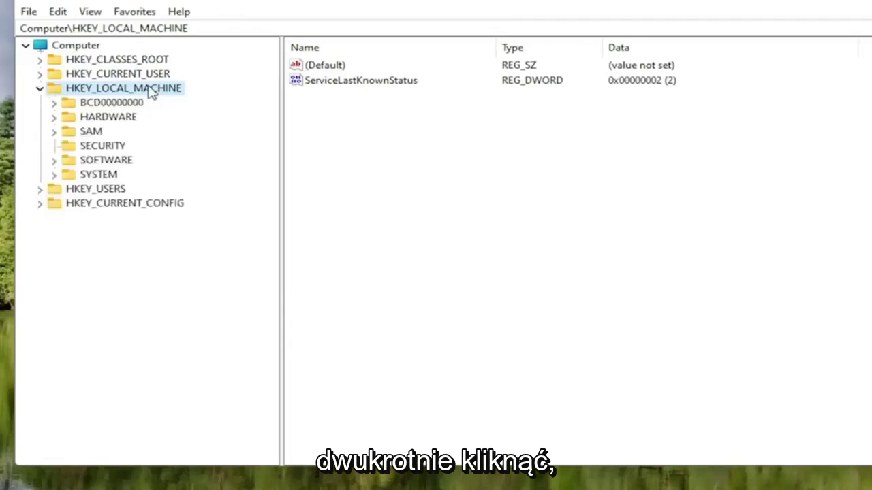
pyautogui.doubleClick(99, 175)
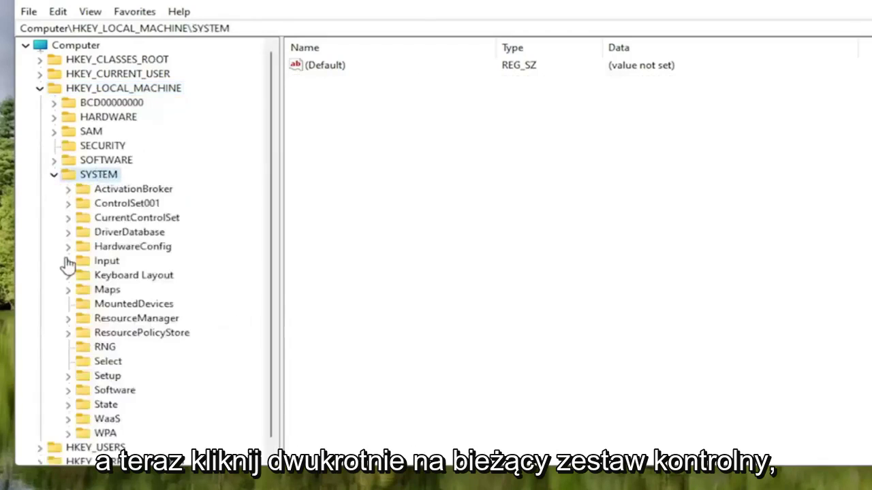
pyautogui.doubleClick(143, 219)
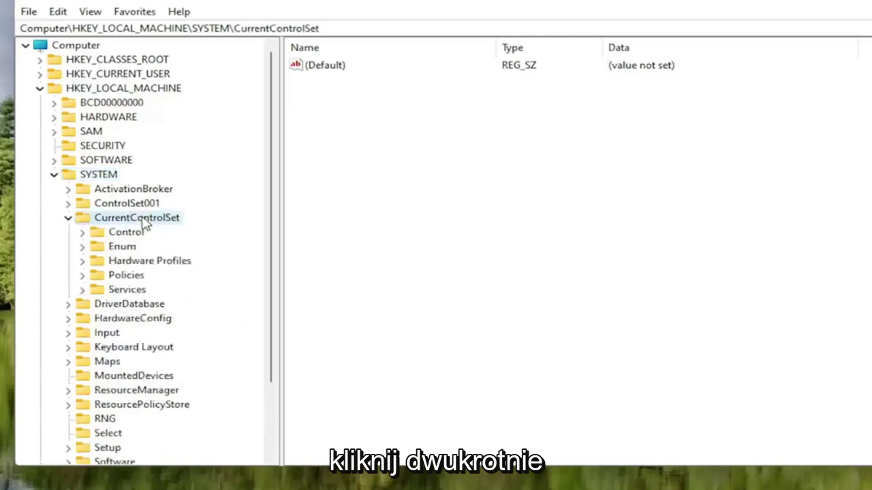
pyautogui.doubleClick(114, 293)
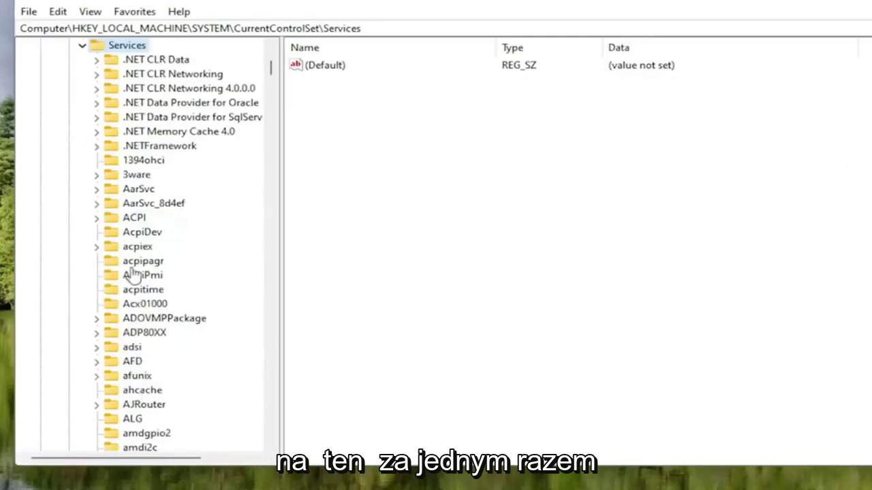
# - Find and select the Tcpip key in the long list of keys under Services
pyautogui.scroll(-8, 158, 355)
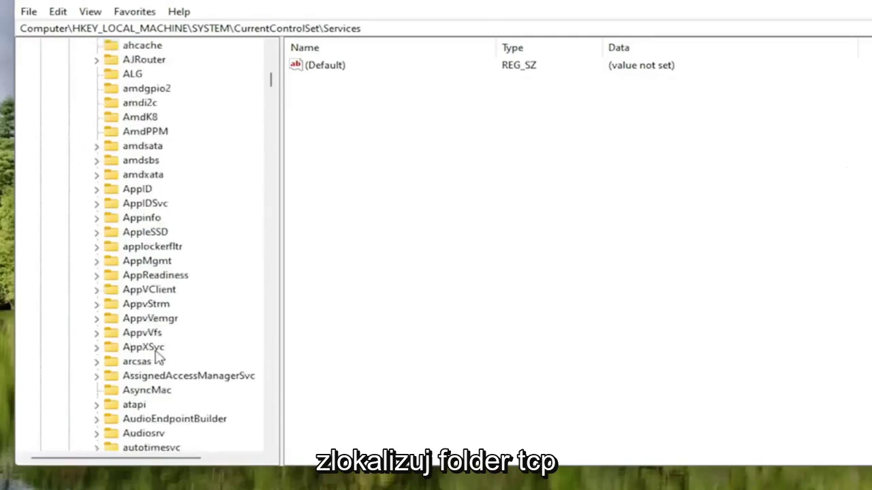
pyautogui.scroll(-12, 157, 359)
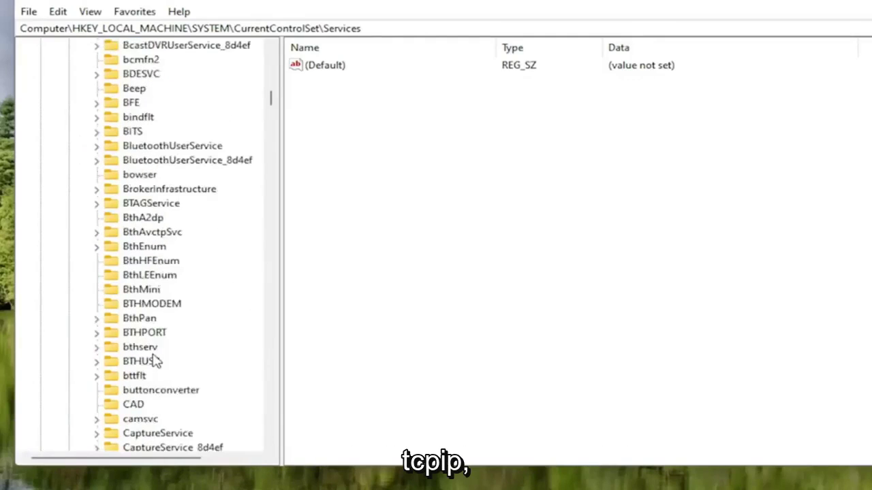
pyautogui.scroll(-17, 151, 351)
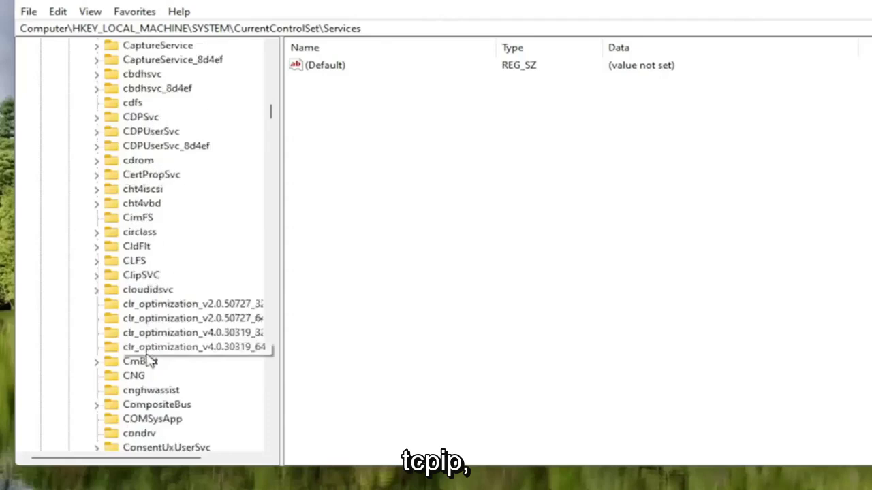
pyautogui.click(151, 324)
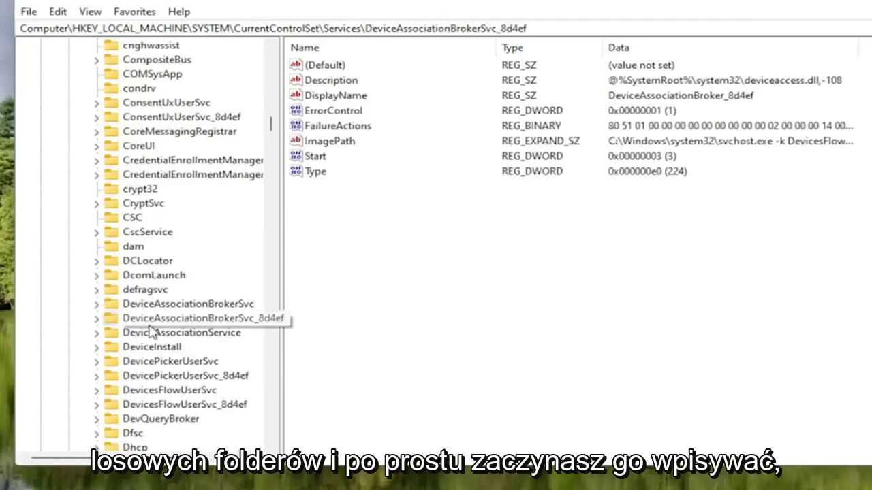
pyautogui.write('tc')
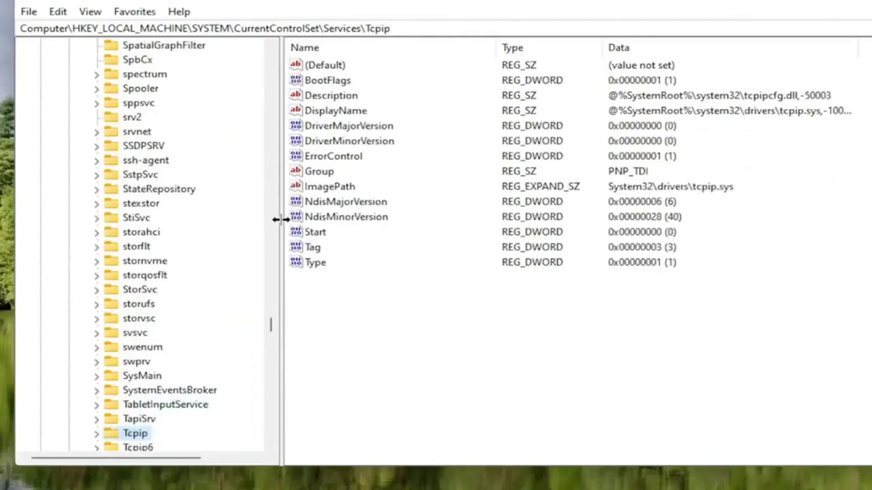
pyautogui.scroll(-2, 191, 409)
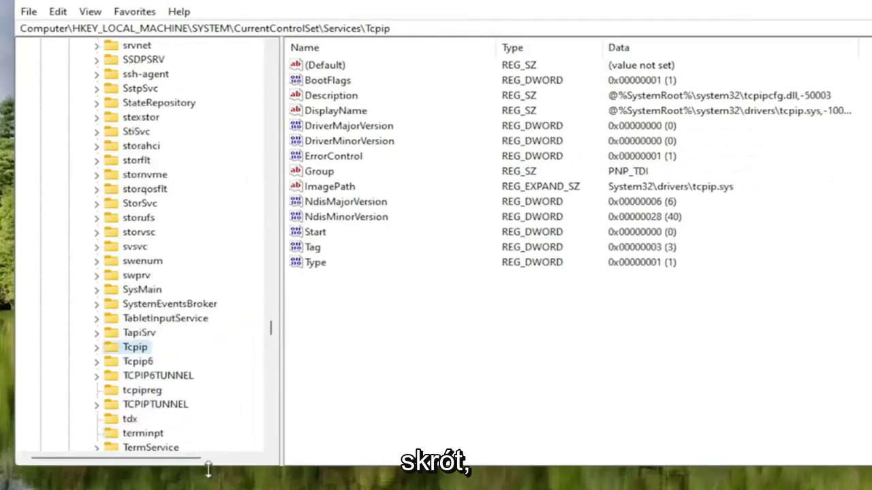
pyautogui.scroll(-2, 174, 358)
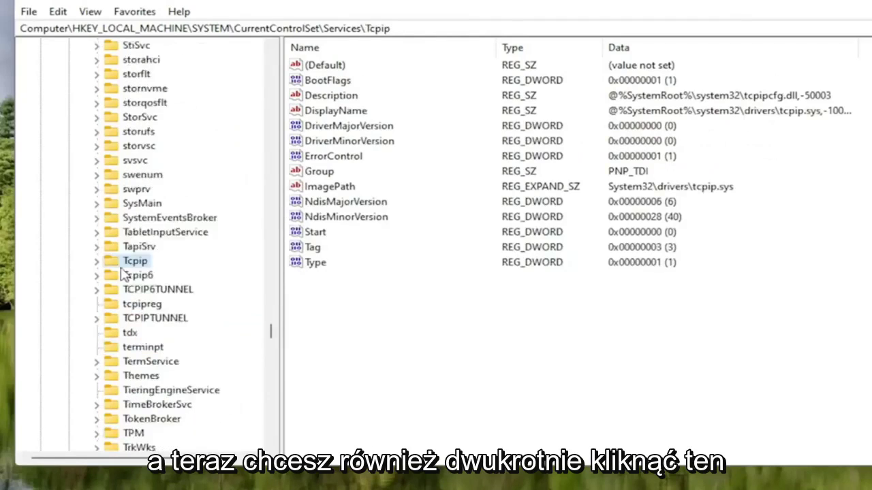
# - Expand Tcpip, Parameters and Interfaces, and widen the key tree area to show more of the interface key names
pyautogui.doubleClick(127, 264)
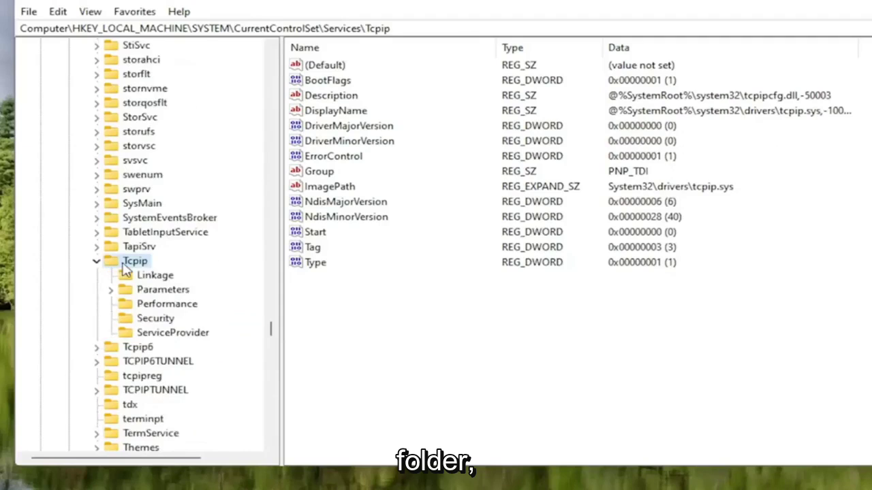
pyautogui.doubleClick(145, 292)
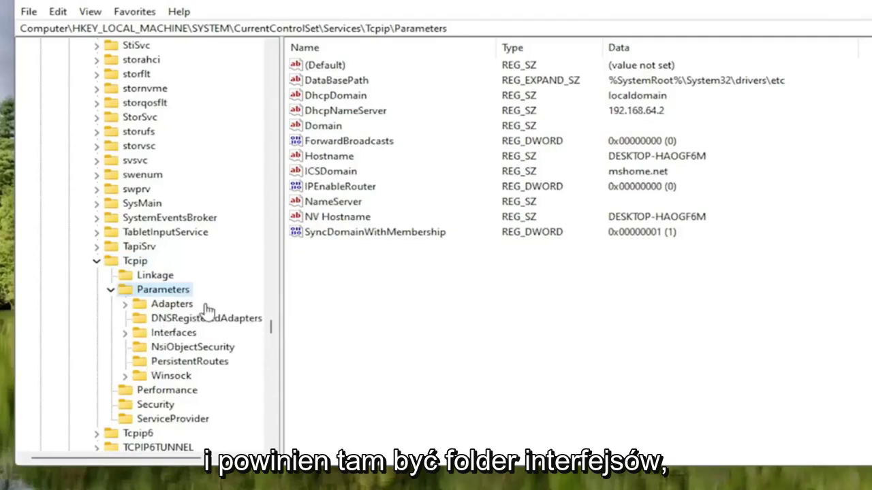
pyautogui.click(146, 335)
pyautogui.doubleClick(155, 336)
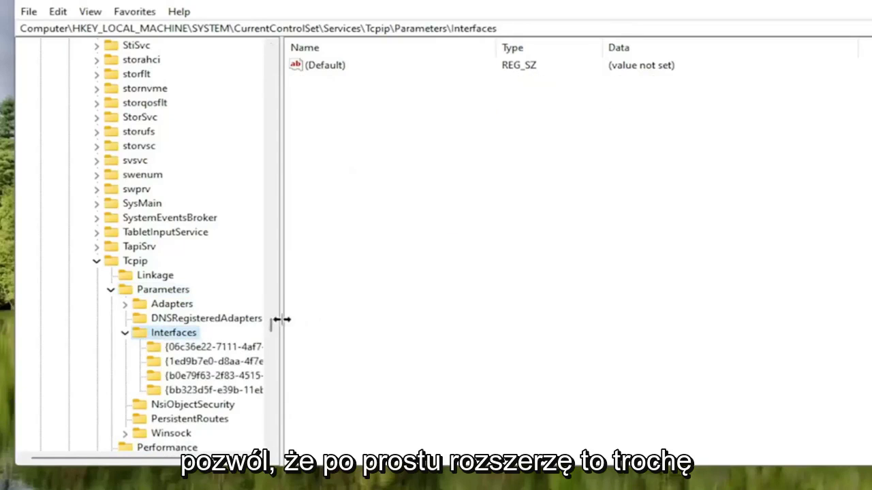
pyautogui.moveTo(278, 320); pyautogui.dragTo(325, 321)
pyautogui.click(229, 350)
pyautogui.click(224, 376)
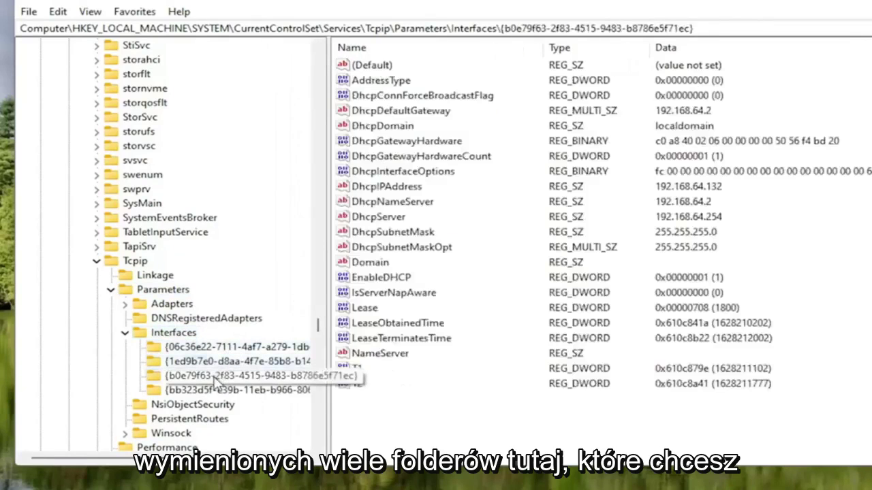
pyautogui.click(218, 389)
pyautogui.click(215, 376)
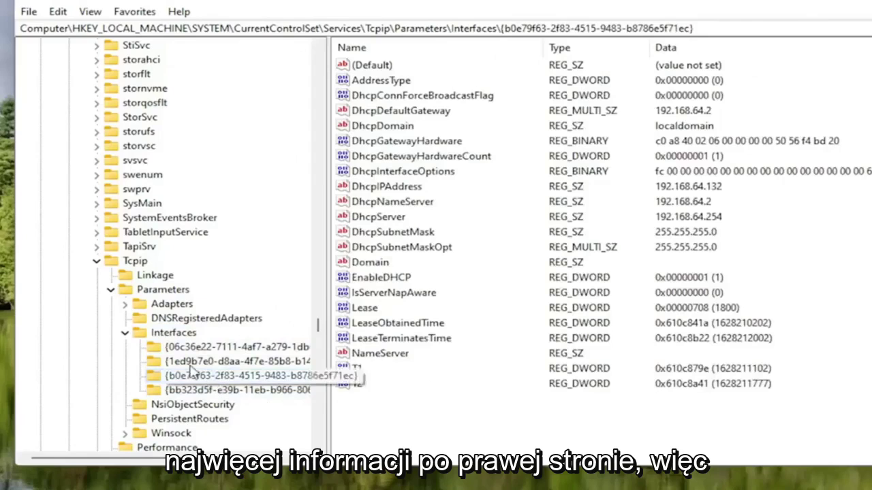
pyautogui.click(171, 390)
pyautogui.click(185, 375)
pyautogui.click(273, 347)
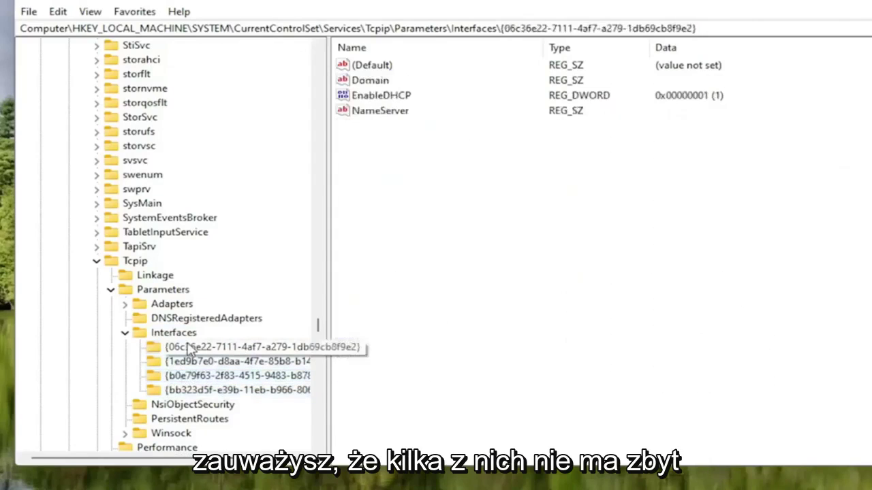
pyautogui.click(235, 362)
pyautogui.click(204, 376)
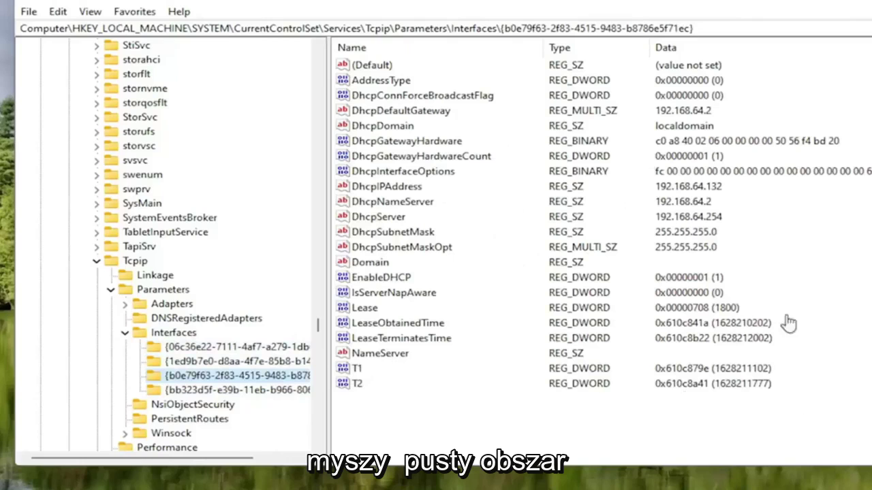
# - Create a new DWORD (32-bit) value named TCPackFrequency in the selected interface key
pyautogui.rightClick(379, 417)
pyautogui.moveTo(428, 424)
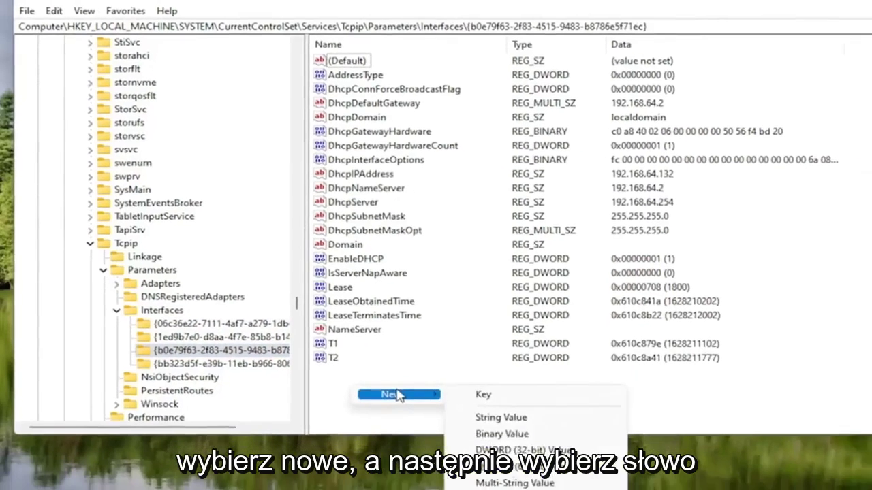
pyautogui.click(579, 485)
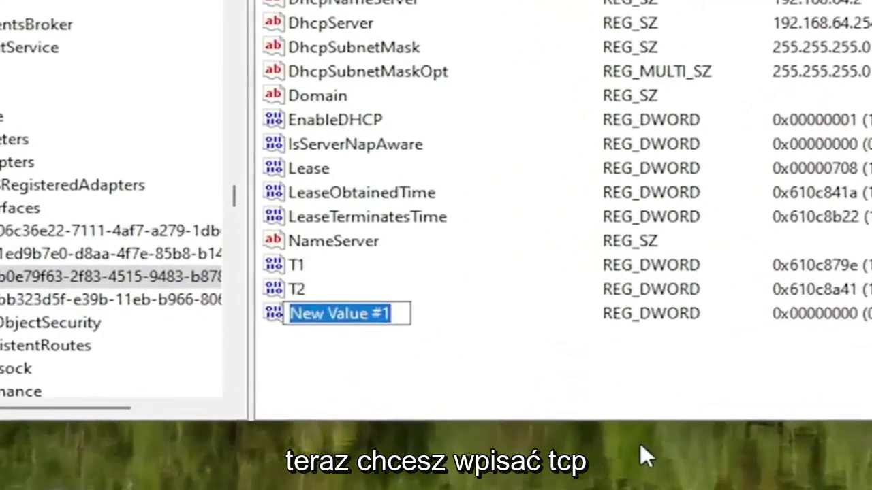
pyautogui.write('TC')
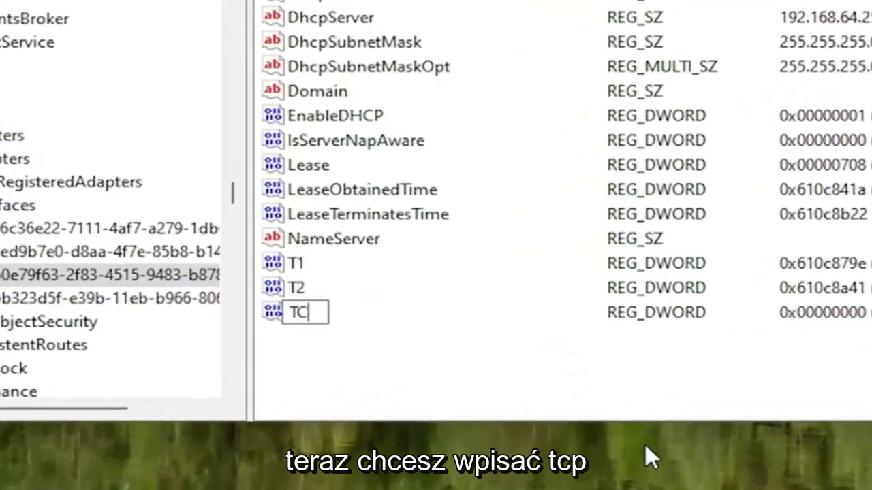
pyautogui.write('Pack')
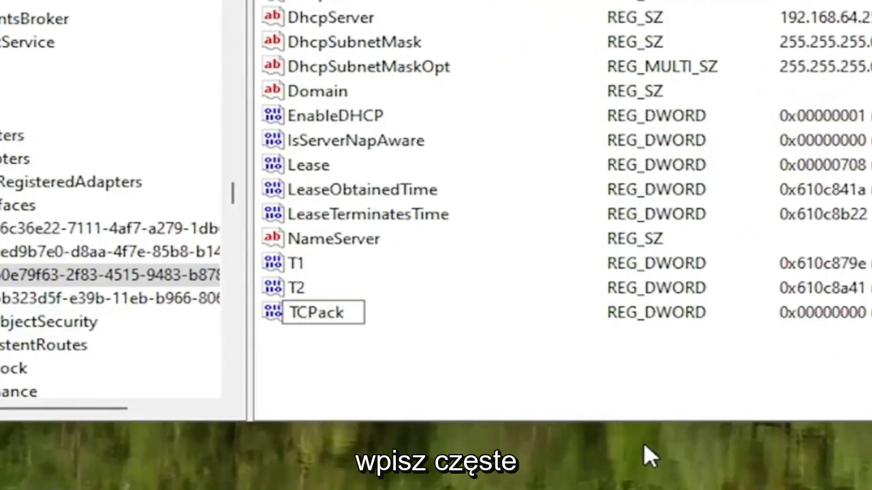
pyautogui.write('Freq')
pyautogui.write('bnc')
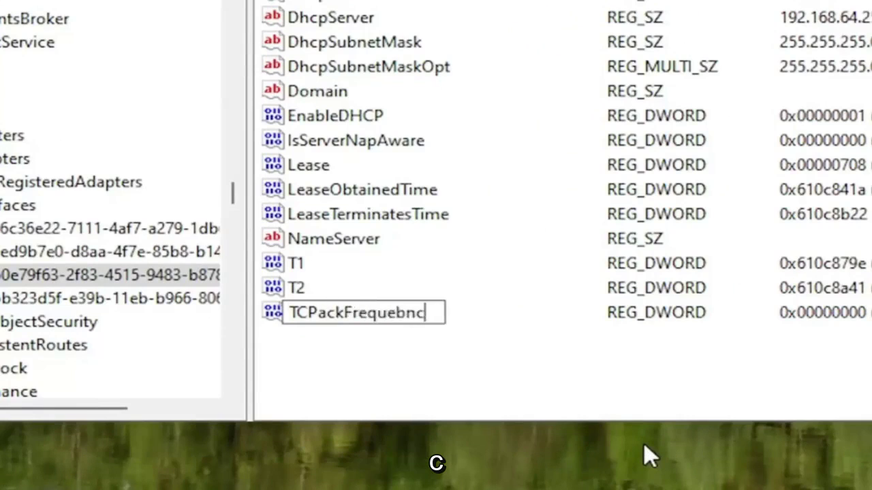
pyautogui.press('BackSpace')
pyautogui.press('BackSpace')
pyautogui.press('BackSpace')
pyautogui.write('ncy')
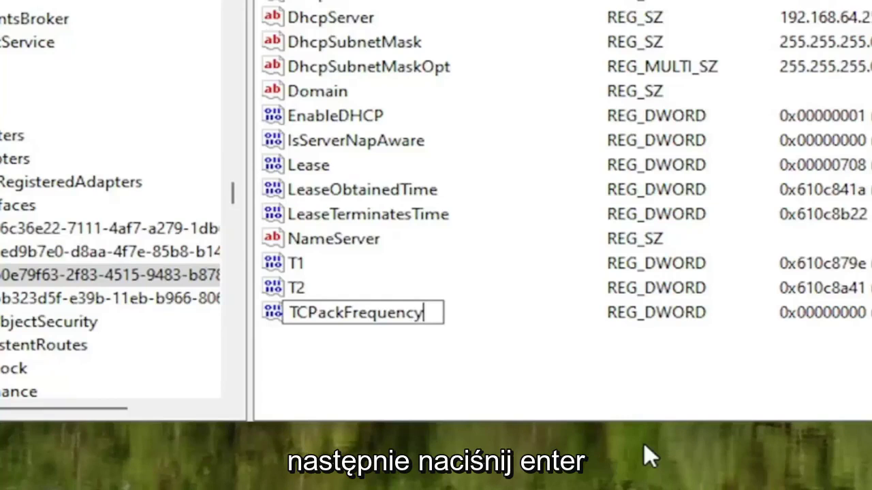
pyautogui.press('Return')
pyautogui.click(374, 353)
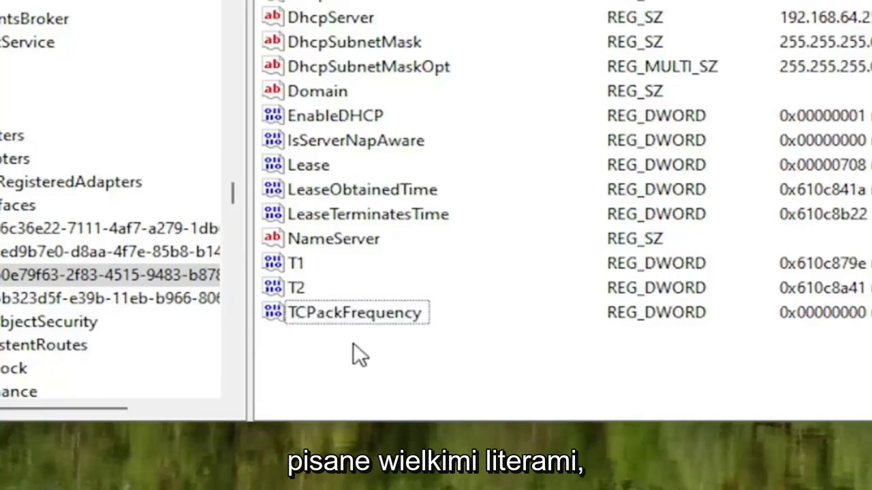
# - Create another DWORD (32-bit) value named TCPNoDelay in the same interface key
pyautogui.rightClick(352, 344)
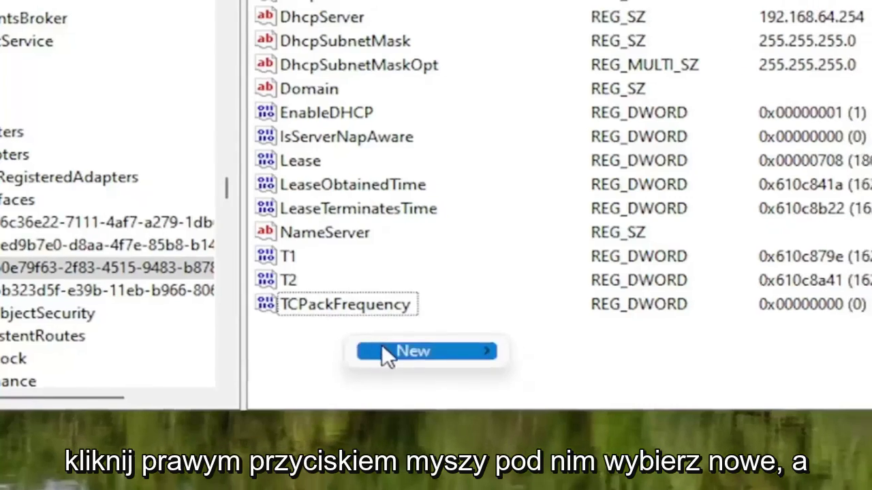
pyautogui.moveTo(480, 364)
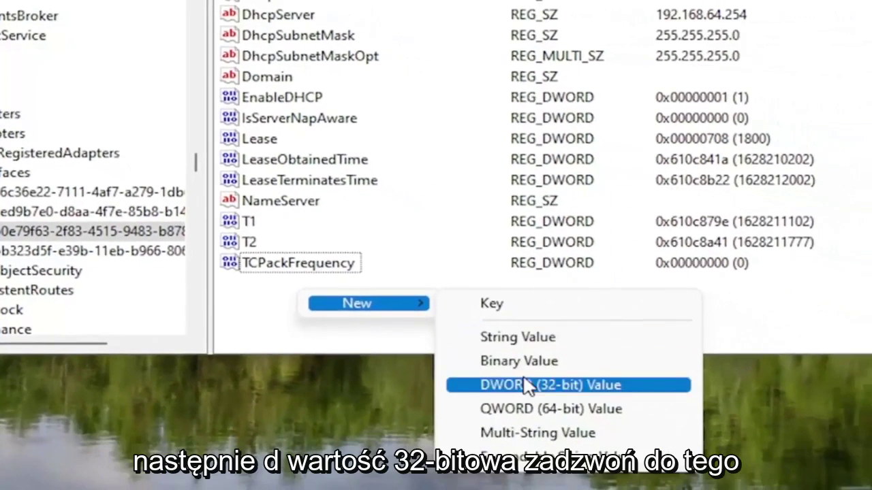
pyautogui.click(525, 381)
pyautogui.write('TCP')
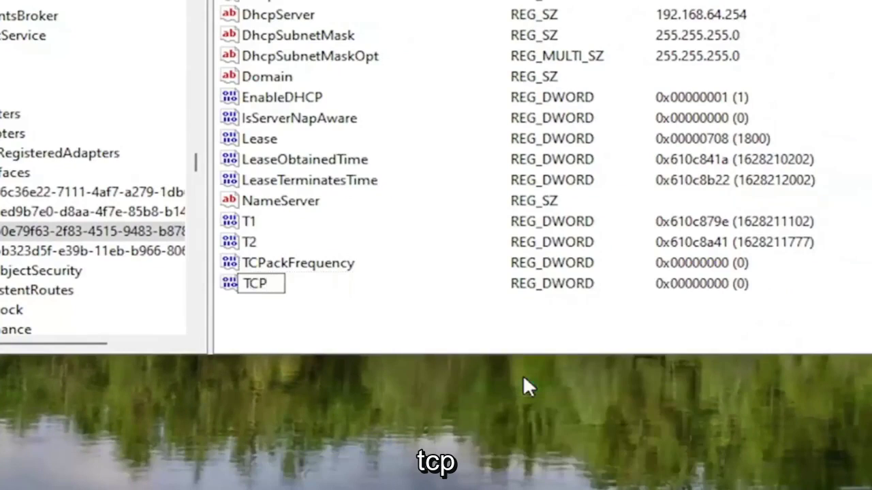
pyautogui.write('NoDelay')
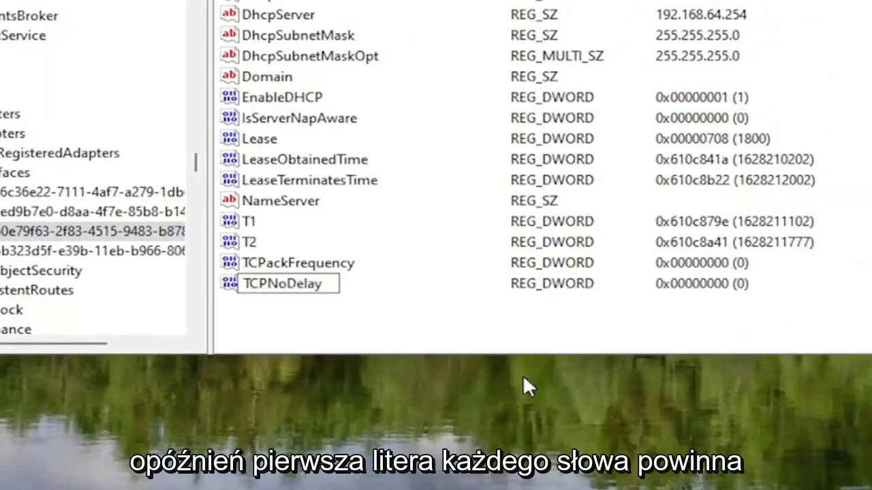
pyautogui.press('Return')
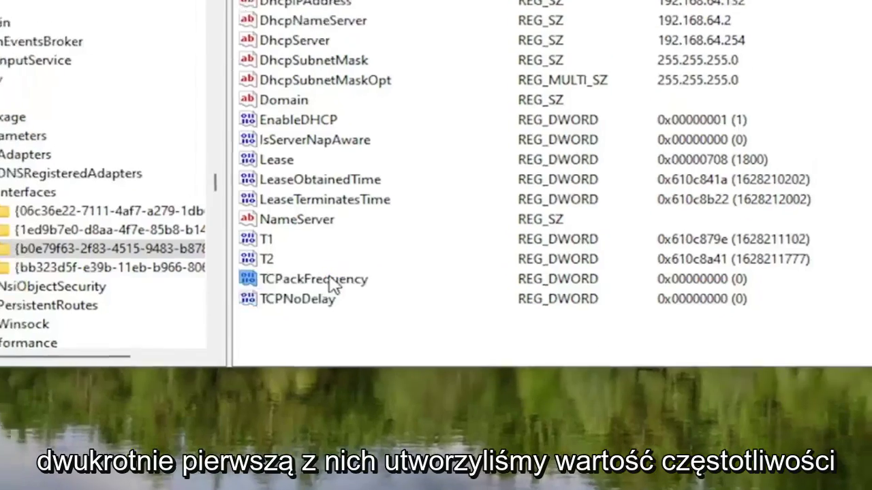
# - Set the value data of TCPackFrequency to 1 with the hexadecimal base
pyautogui.doubleClick(326, 262)
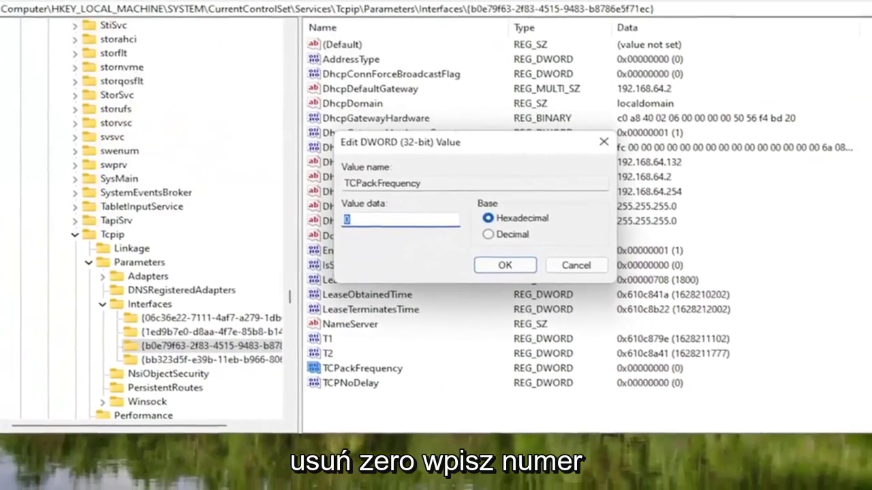
pyautogui.press('BackSpace')
pyautogui.write('1')
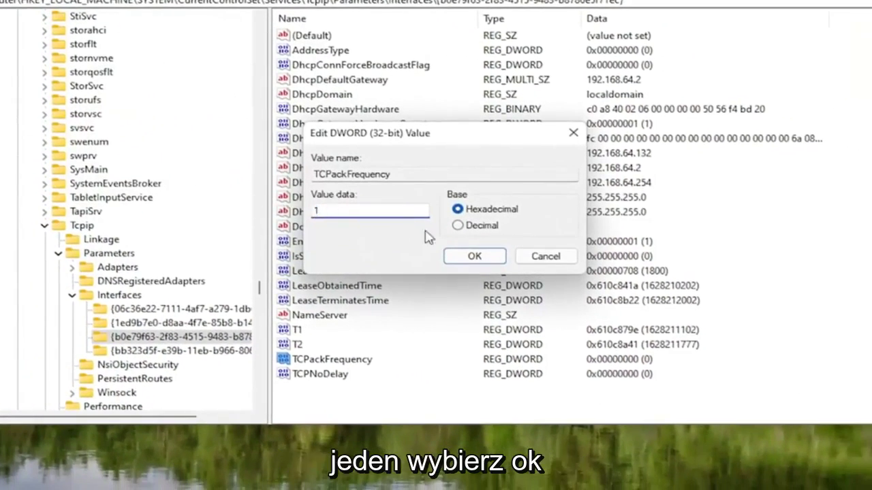
pyautogui.click(457, 262)
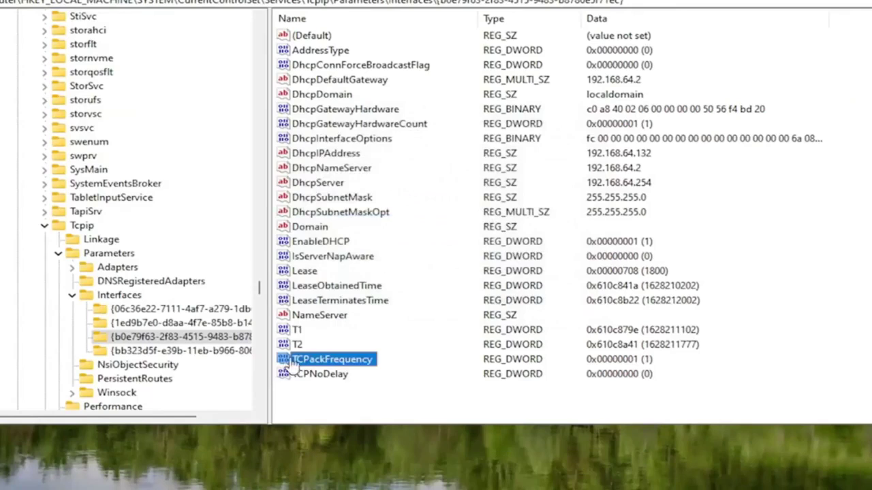
# - Set the value data of TCPNoDelay to 1 with the hexadecimal base
pyautogui.doubleClick(324, 376)
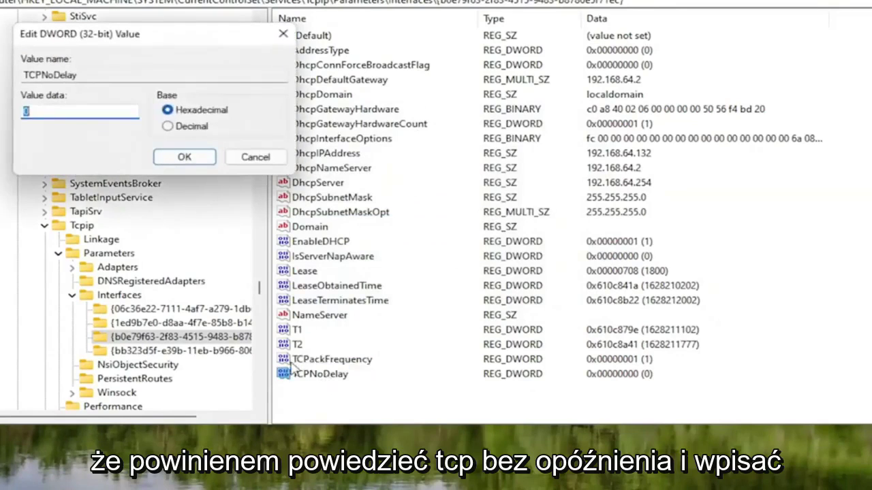
pyautogui.moveTo(180, 45); pyautogui.dragTo(413, 144)
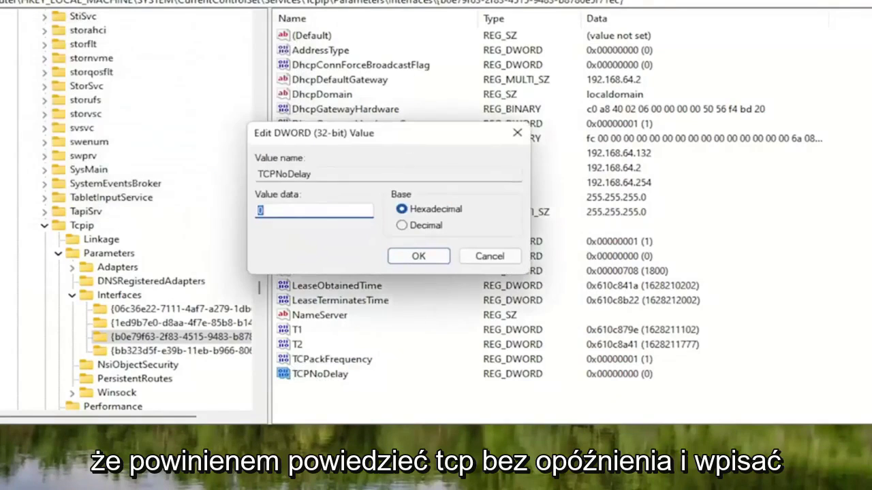
pyautogui.write('1')
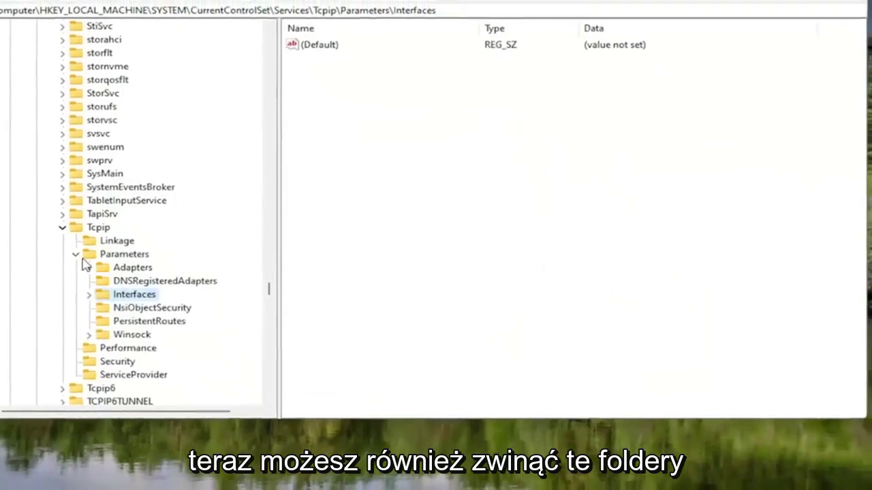
# - Collapse the Parameters, Tcpip, Services, CurrentControlSet and SYSTEM keys in the registry tree
pyautogui.click(76, 254)
pyautogui.click(62, 227)
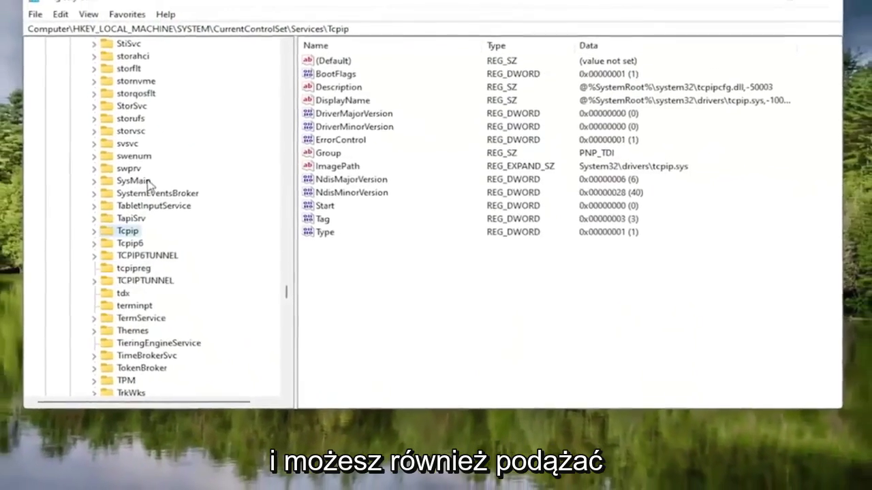
pyautogui.scroll(8, 178, 149)
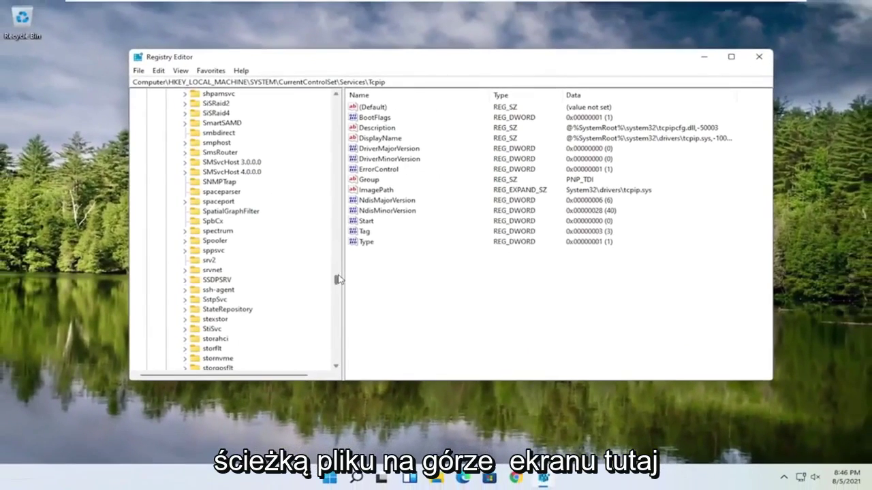
pyautogui.moveTo(338, 280); pyautogui.dragTo(336, 99)
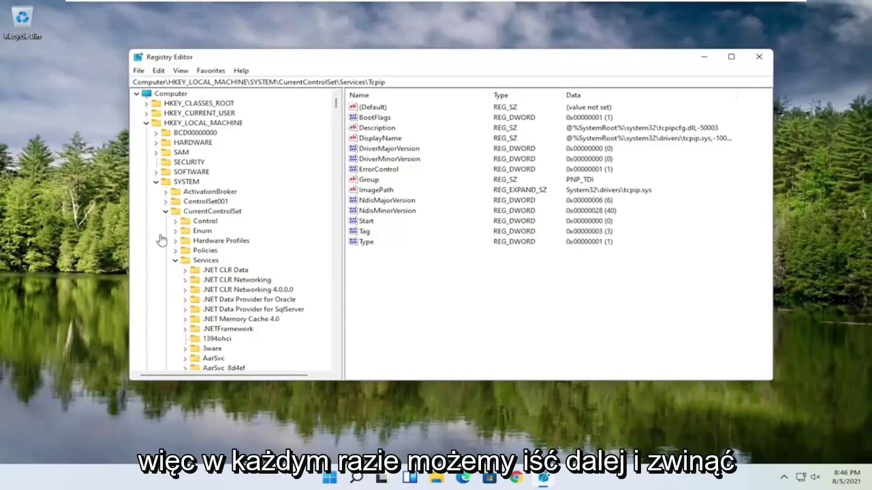
pyautogui.click(176, 260)
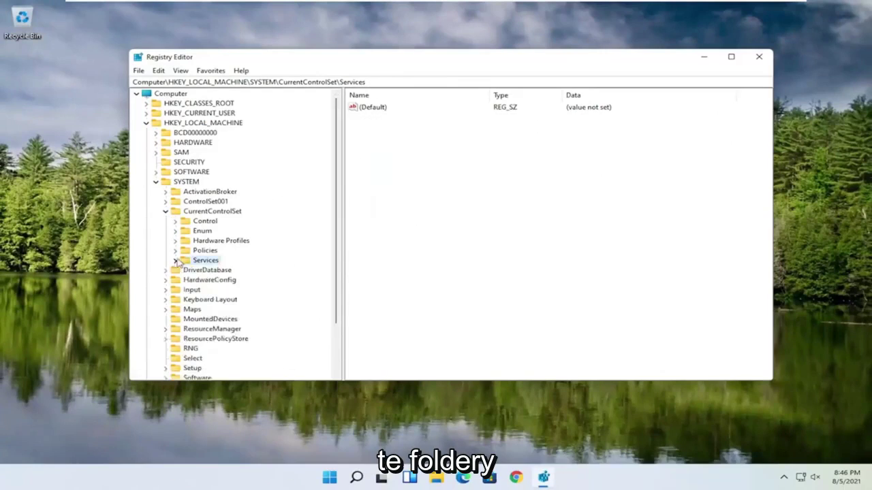
pyautogui.click(166, 212)
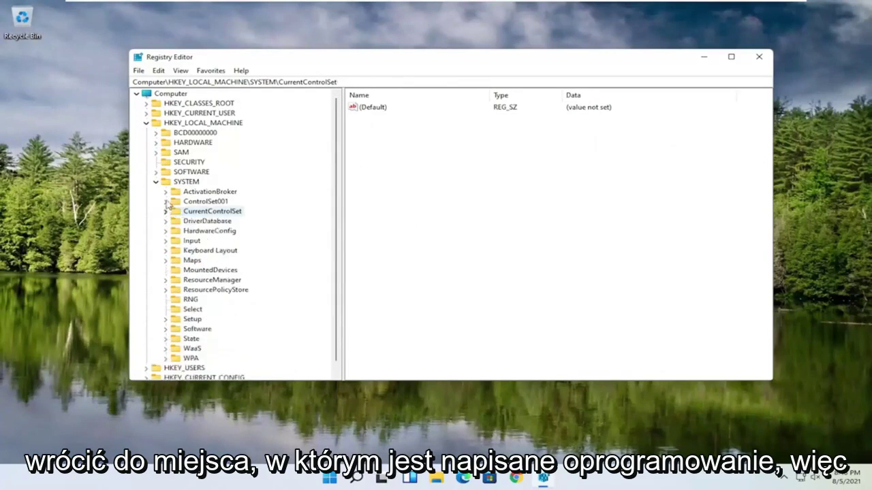
pyautogui.click(156, 182)
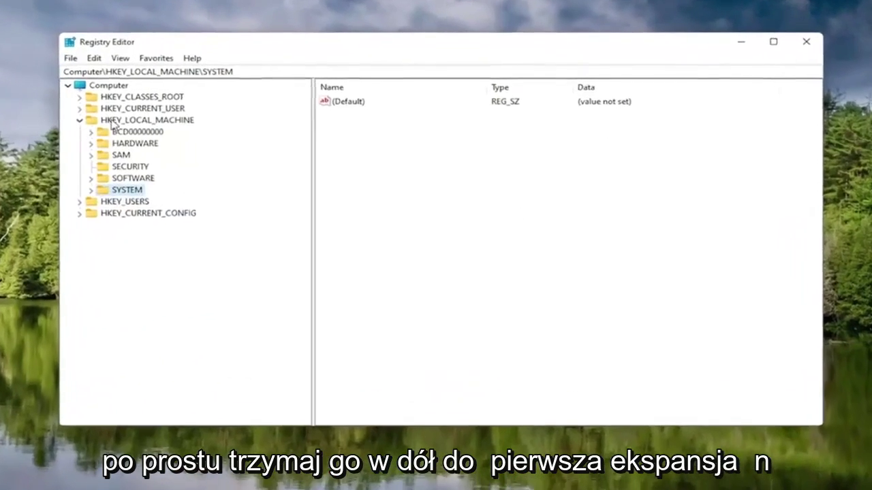
# - Expand the SOFTWARE key under HKEY_LOCAL_MACHINE and its Microsoft subkey
pyautogui.click(167, 122)
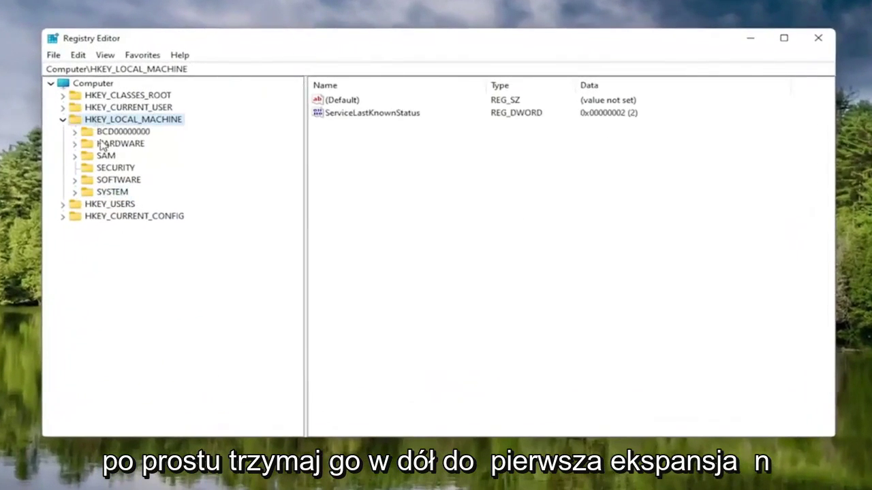
pyautogui.doubleClick(115, 181)
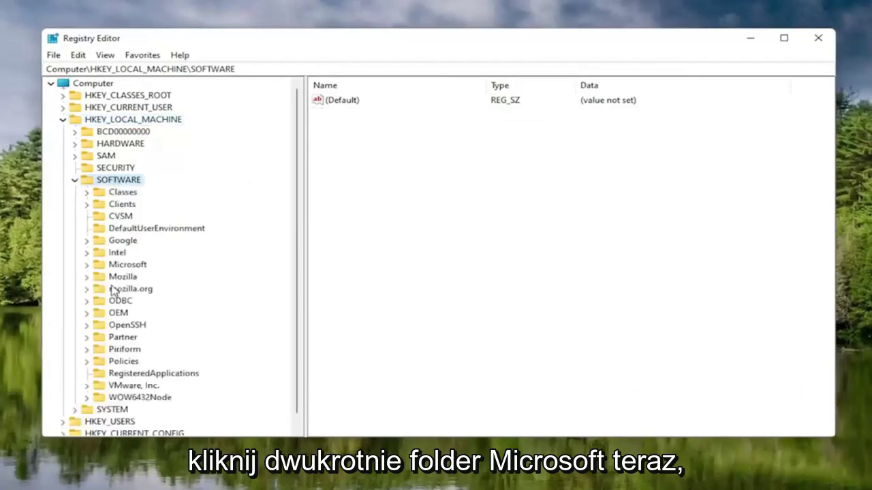
pyautogui.doubleClick(119, 265)
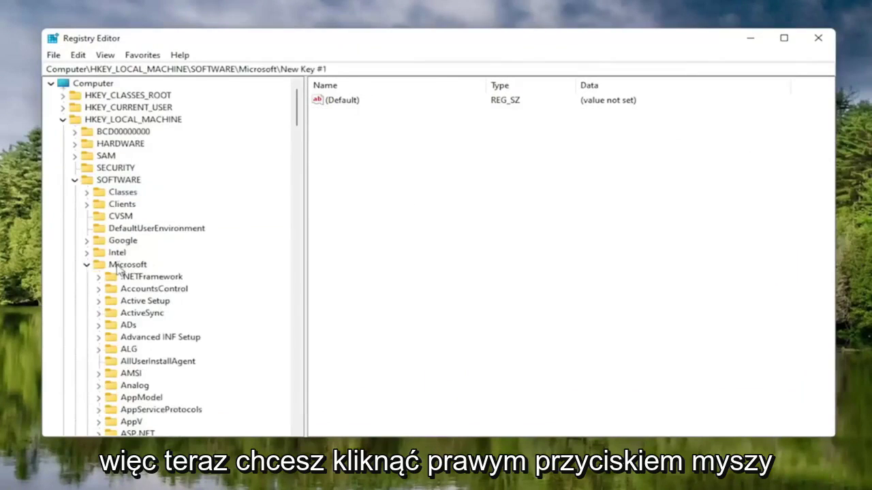
# - Create a new key under HKEY_LOCAL_MACHINE\SOFTWARE\Microsoft, keeping its default name
pyautogui.rightClick(117, 267)
pyautogui.click(115, 267)
pyautogui.rightClick(116, 267)
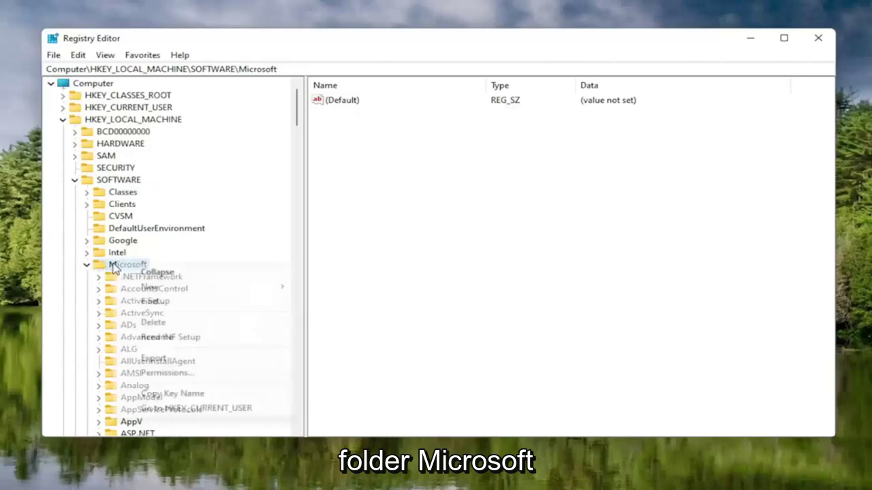
pyautogui.moveTo(161, 293)
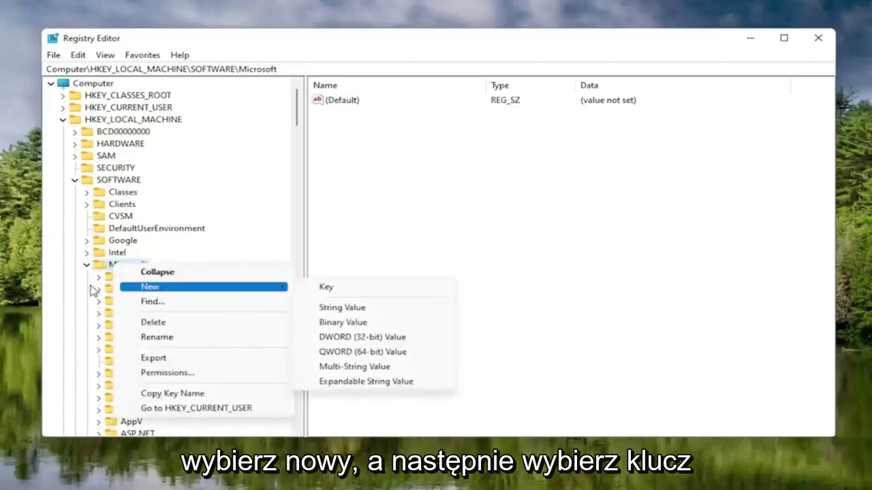
pyautogui.click(327, 288)
pyautogui.press('Return')
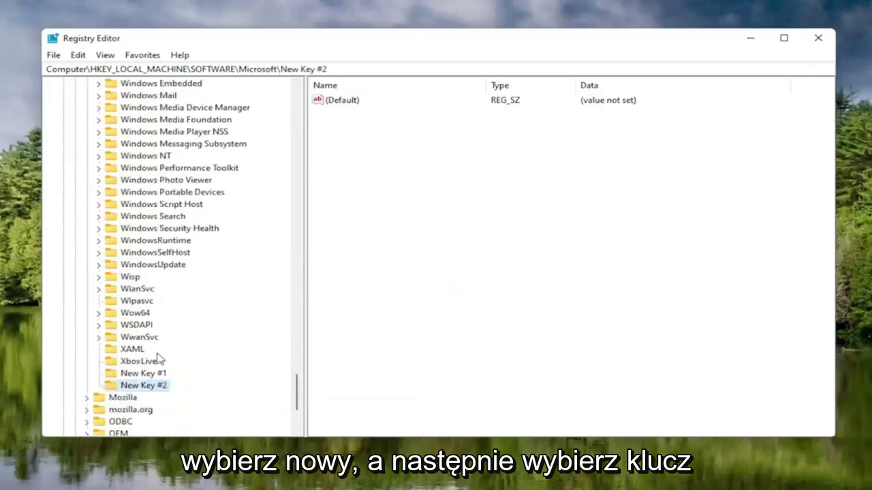
# - Delete the surplus New Key #1 from the Microsoft key
pyautogui.click(143, 375)
pyautogui.press('Delete')
pyautogui.press('Return')
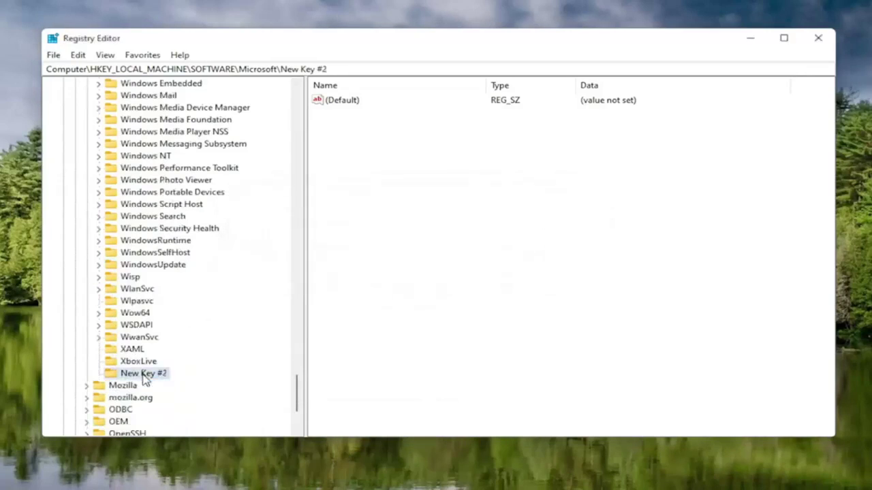
# - Rename New Key #2 under Microsoft as New Key #1
pyautogui.rightClick(137, 337)
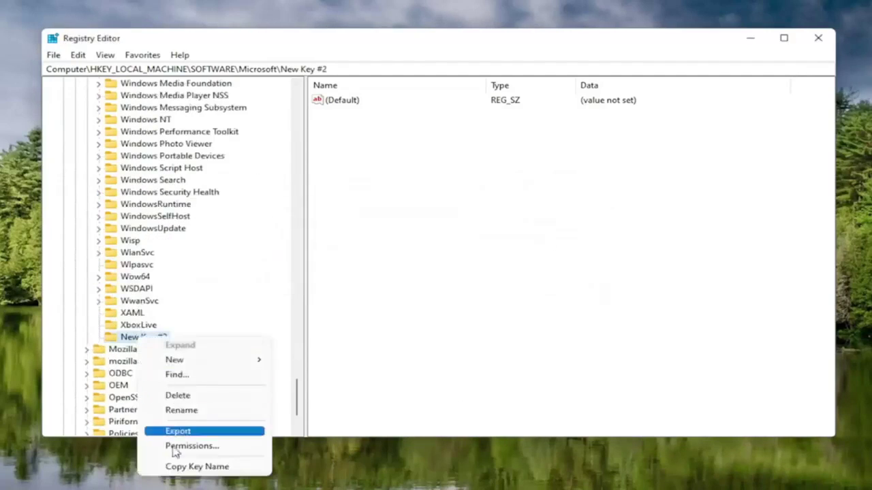
pyautogui.click(182, 410)
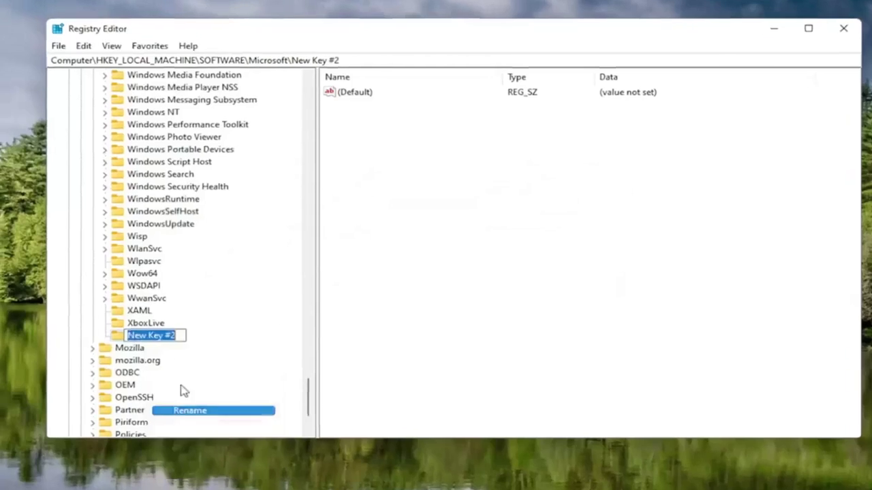
pyautogui.write('1')
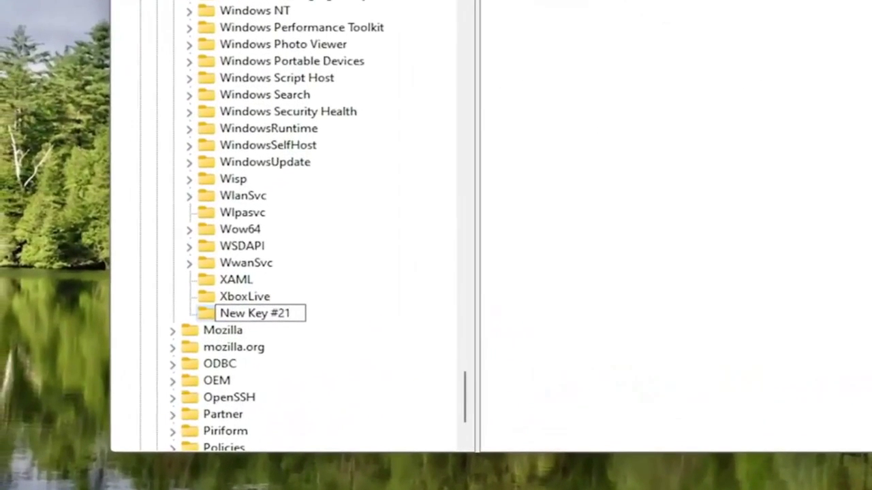
pyautogui.press('Left')
pyautogui.press('BackSpace')
pyautogui.press('Return')
pyautogui.scroll(-1, 265, 284)
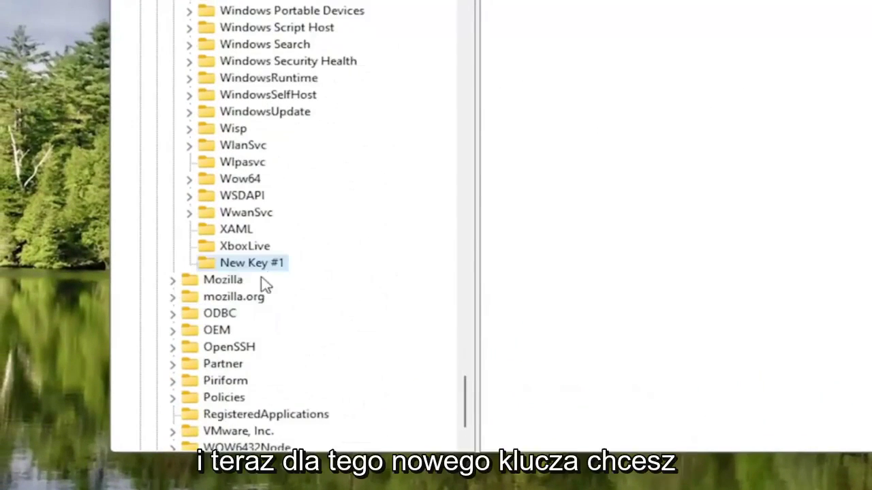
# - Try to rename New Key #1 as MSMQ, and delete that key from Microsoft
pyautogui.rightClick(251, 269)
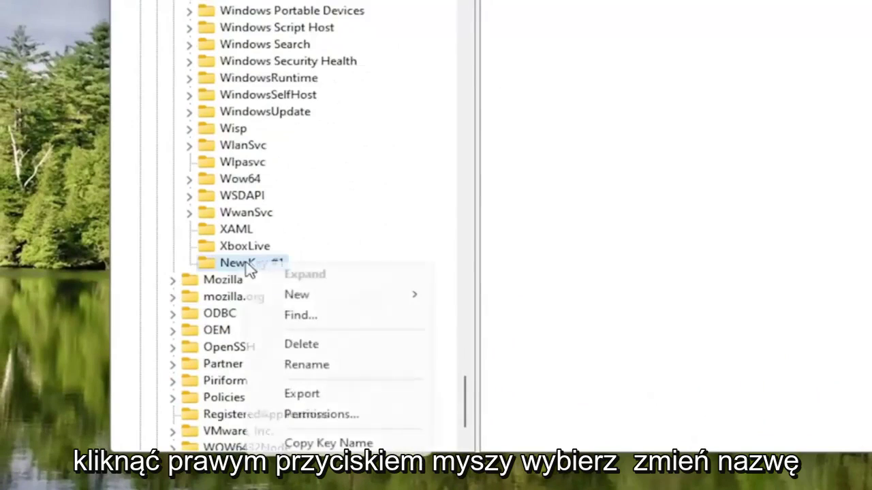
pyautogui.click(308, 366)
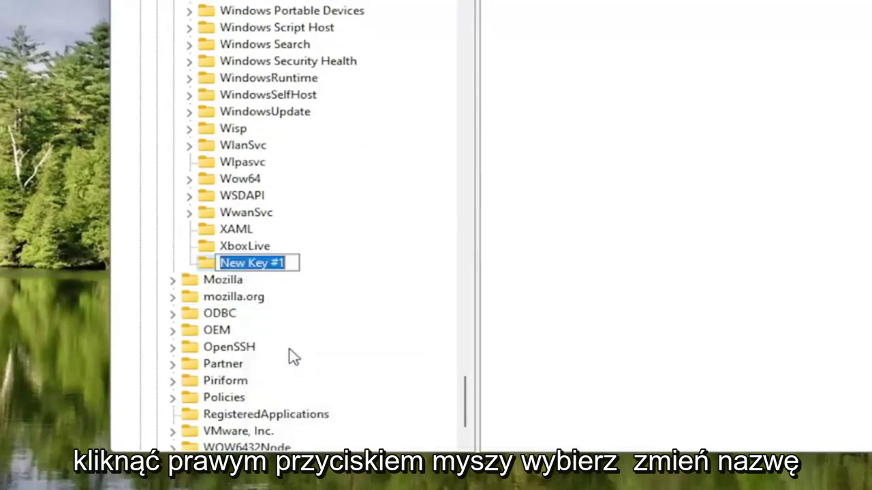
pyautogui.write('MS')
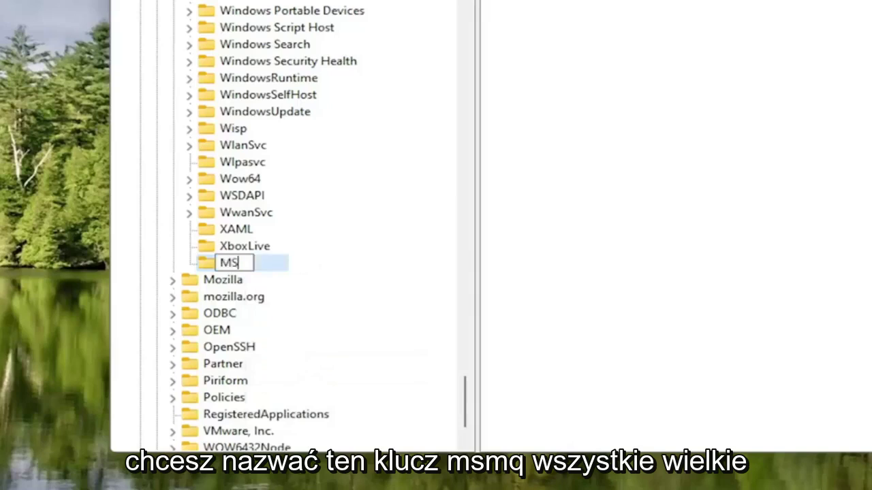
pyautogui.write('MQ')
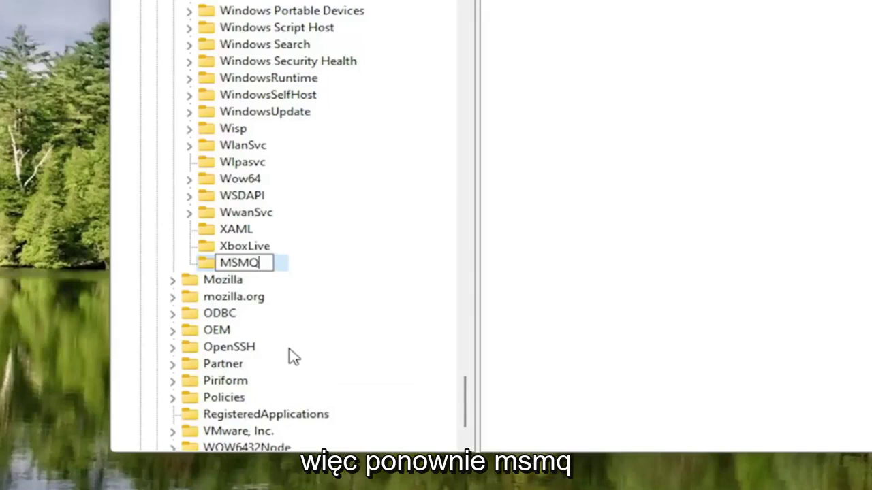
pyautogui.press('Return')
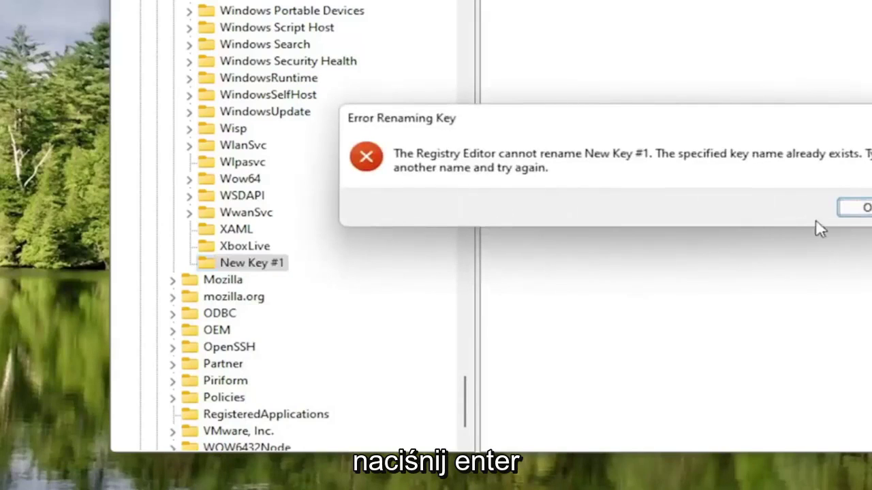
pyautogui.click(855, 208)
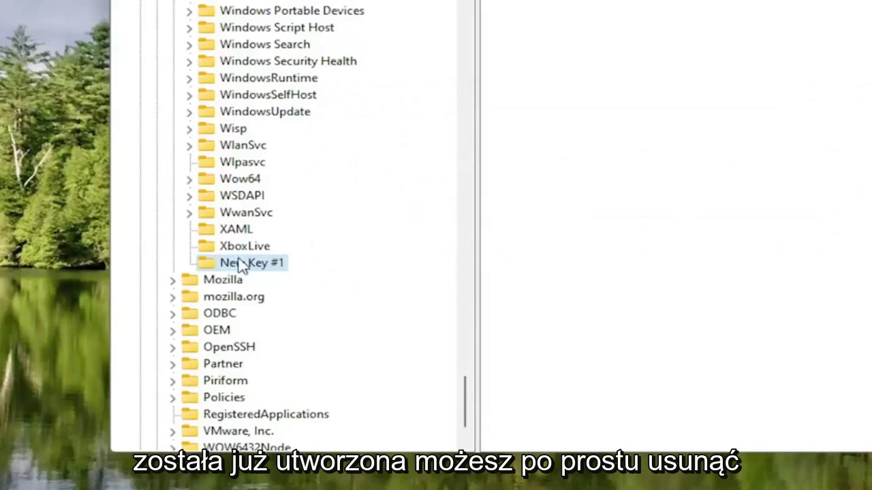
pyautogui.press('Delete')
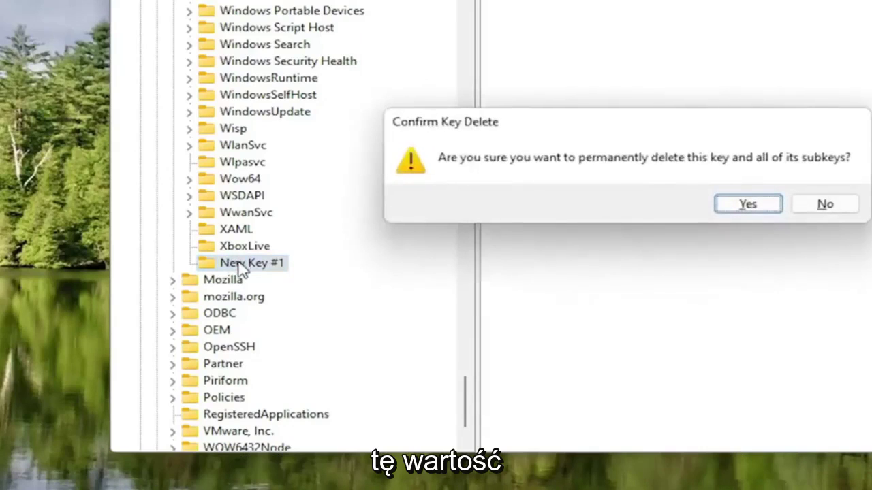
pyautogui.press('Return')
# - Find the existing MSMQ key under HKEY_LOCAL_MACHINE\SOFTWARE\Microsoft and select it
pyautogui.scroll(8, 245, 212)
pyautogui.scroll(6, 249, 213)
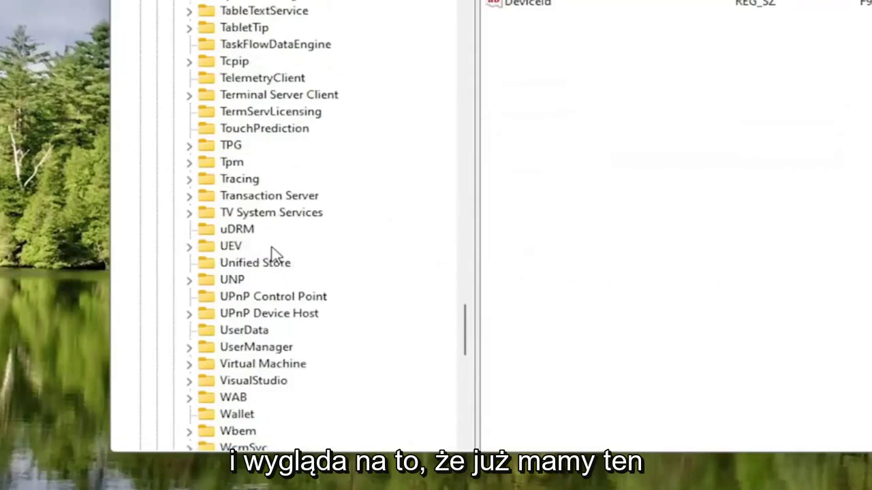
pyautogui.scroll(9, 275, 253)
pyautogui.scroll(-5, 274, 254)
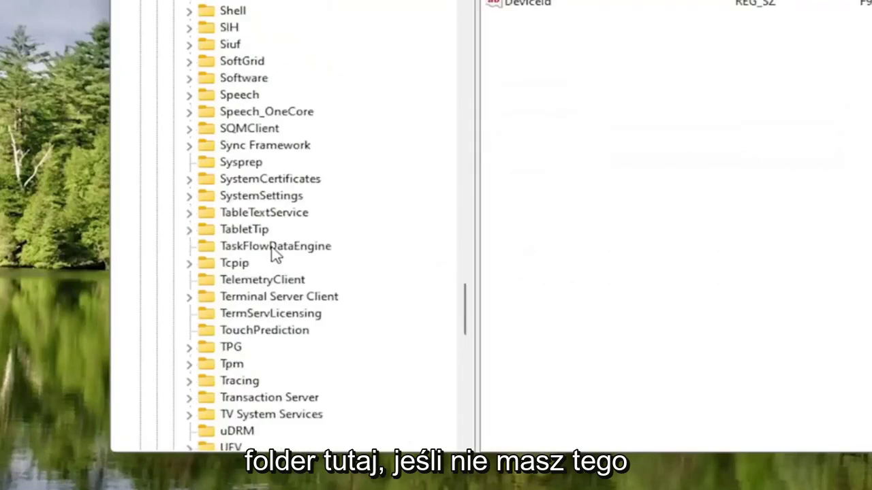
pyautogui.scroll(-2, 274, 254)
pyautogui.scroll(12, 274, 254)
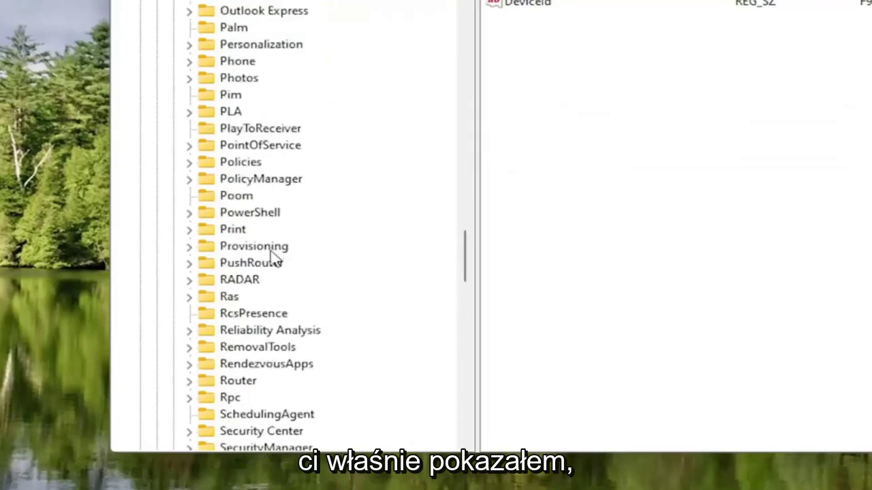
pyautogui.scroll(9, 272, 253)
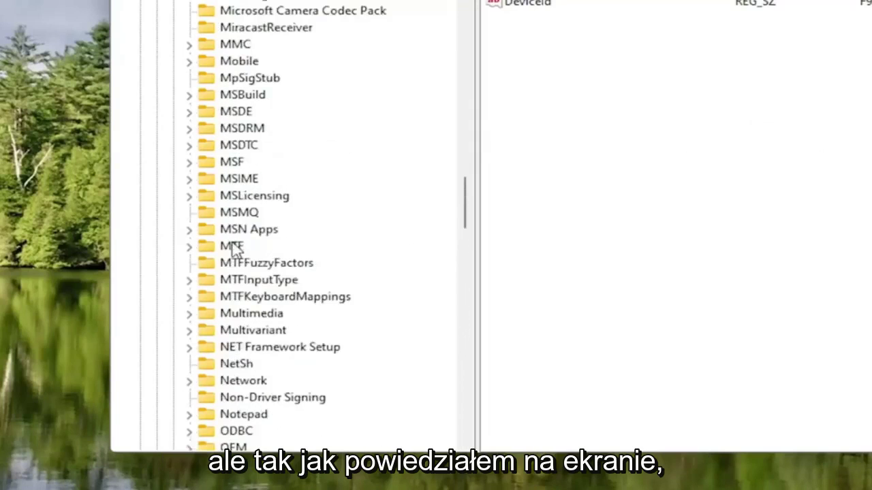
pyautogui.click(230, 214)
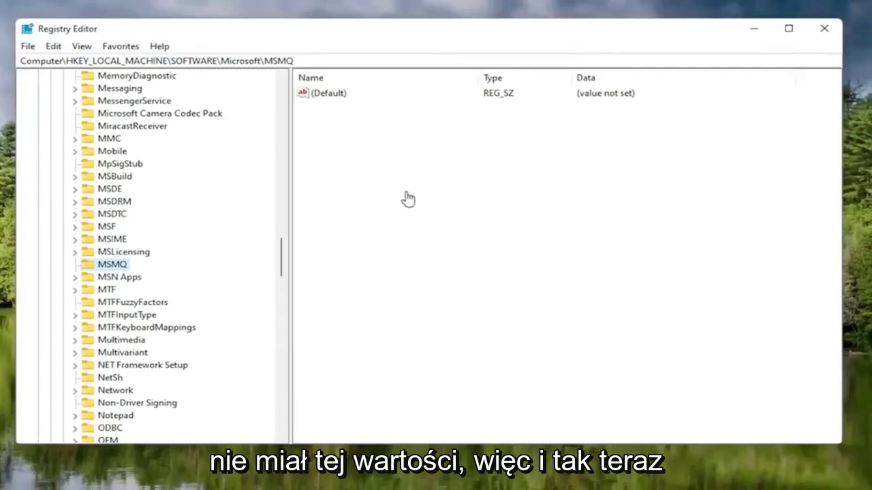
# - Create a 32-bit DWORD value named TCPNoDelay in the MSMQ key
pyautogui.rightClick(434, 141)
pyautogui.moveTo(484, 148)
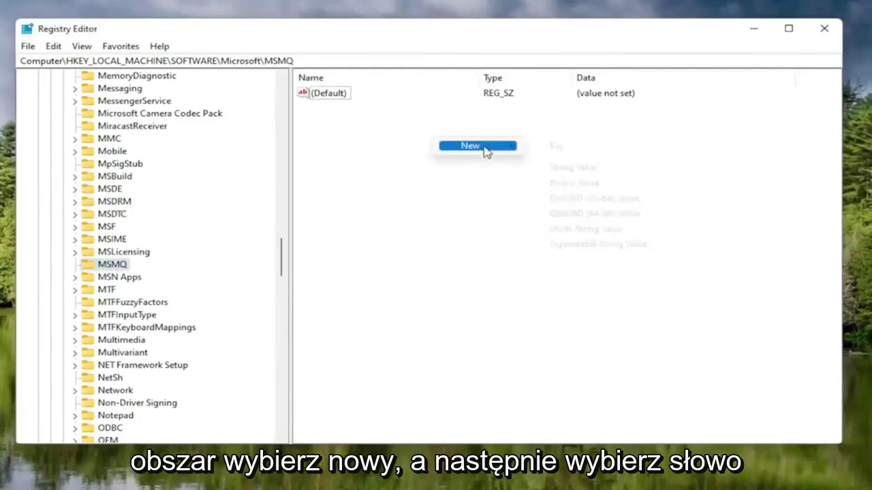
pyautogui.click(598, 199)
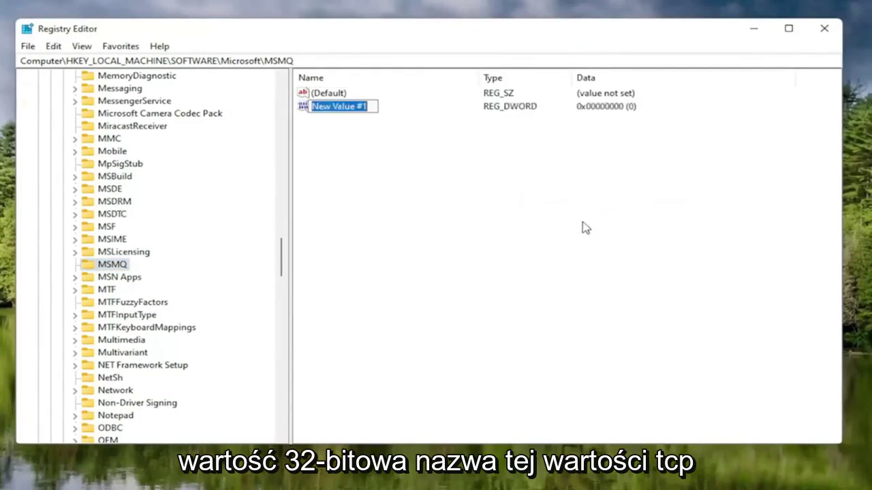
pyautogui.write('TCP')
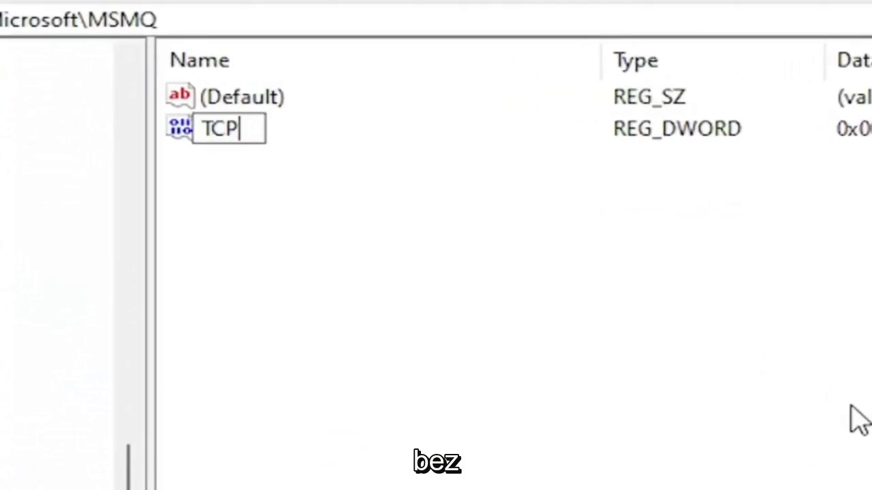
pyautogui.write('NoDelay')
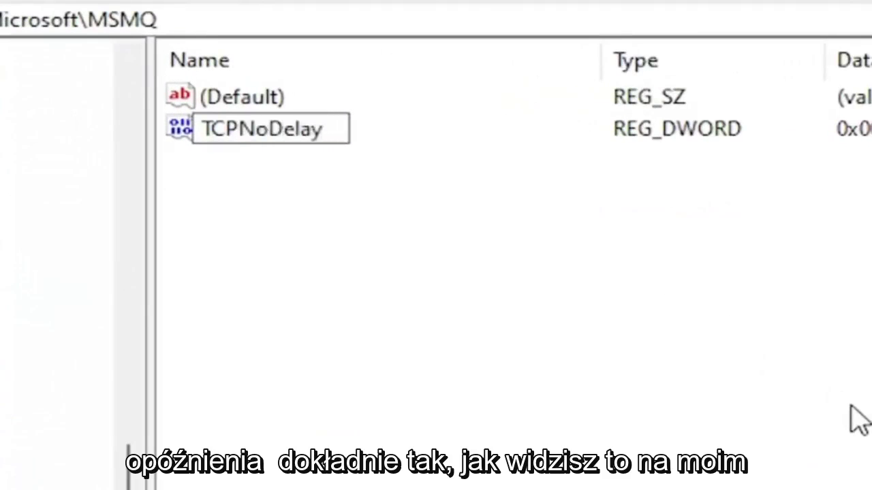
pyautogui.press('Return')
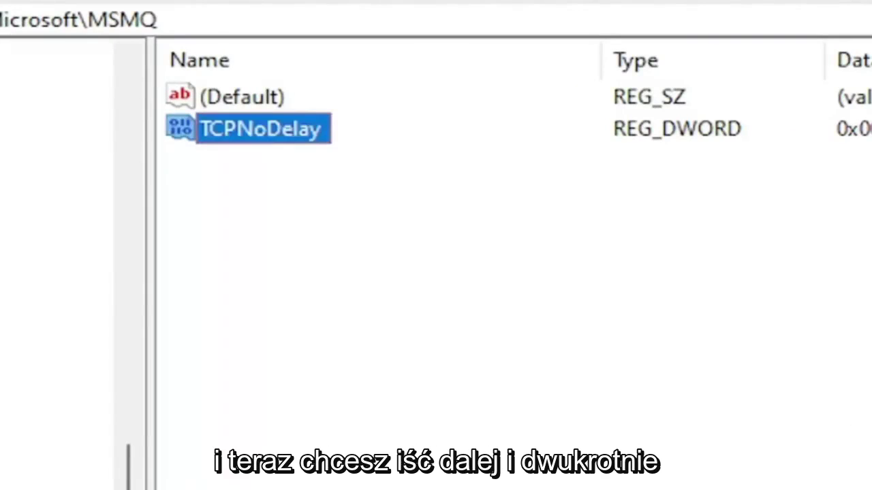
# - Set the value data of TCPNoDelay in the MSMQ key to 1 with hexadecimal base
pyautogui.doubleClick(279, 135)
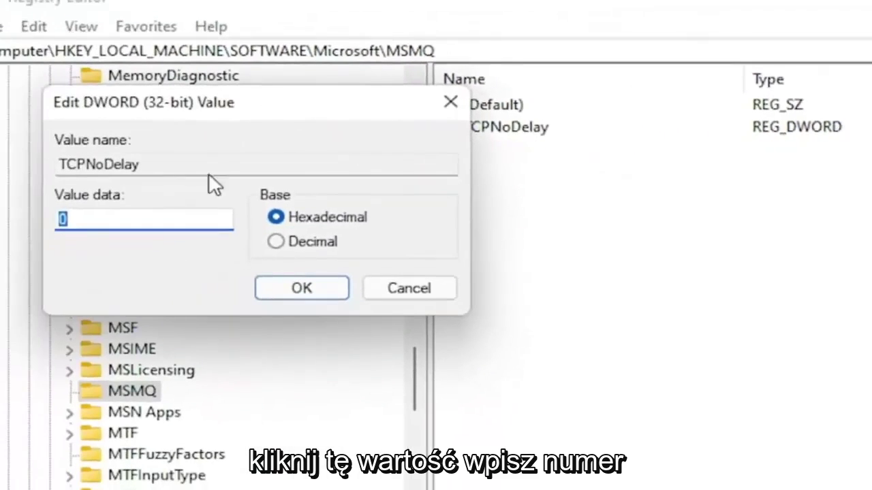
pyautogui.write('1')
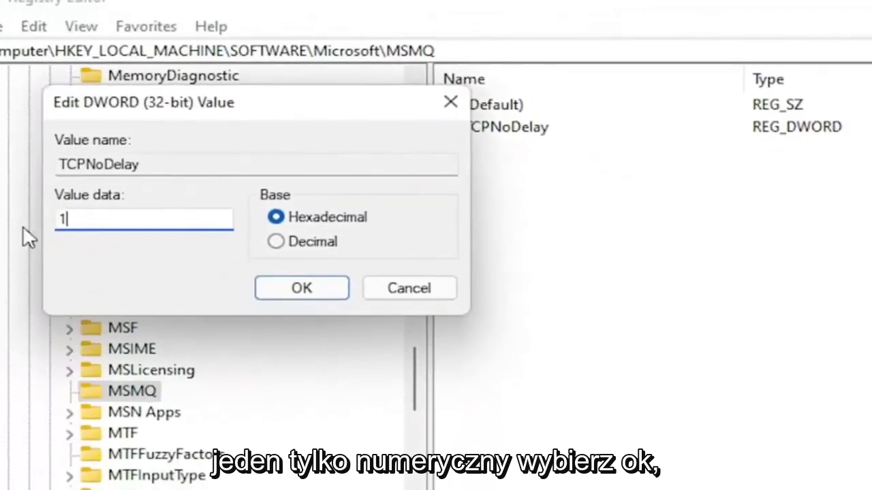
pyautogui.click(267, 281)
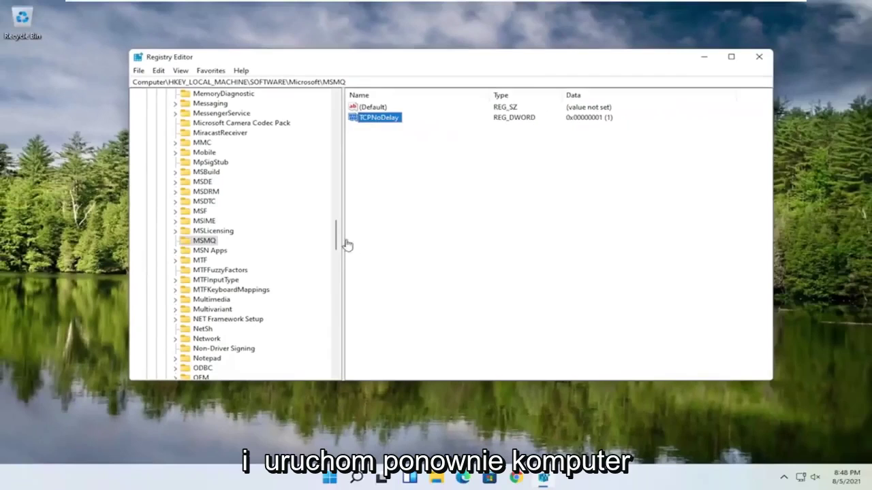
# - Collapse the Microsoft, SOFTWARE and HKEY_LOCAL_MACHINE branches of the registry tree and close the Registry Editor
pyautogui.moveTo(336, 242); pyautogui.dragTo(338, 102)
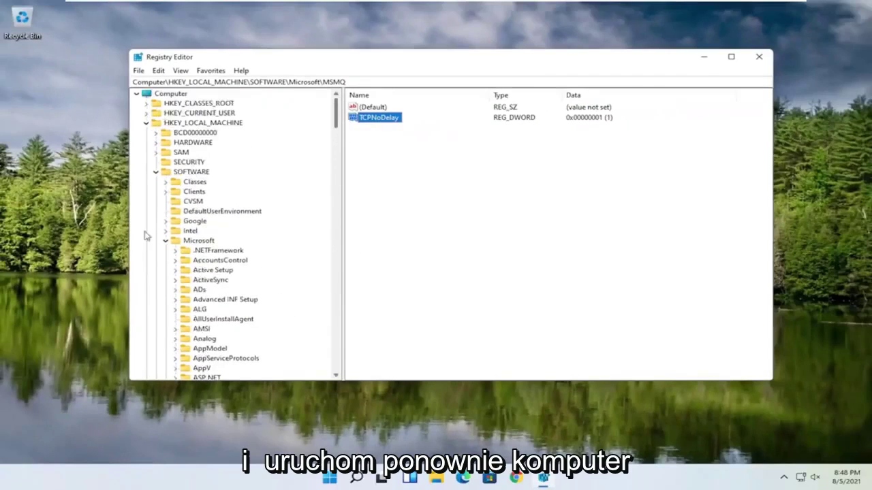
pyautogui.click(157, 245)
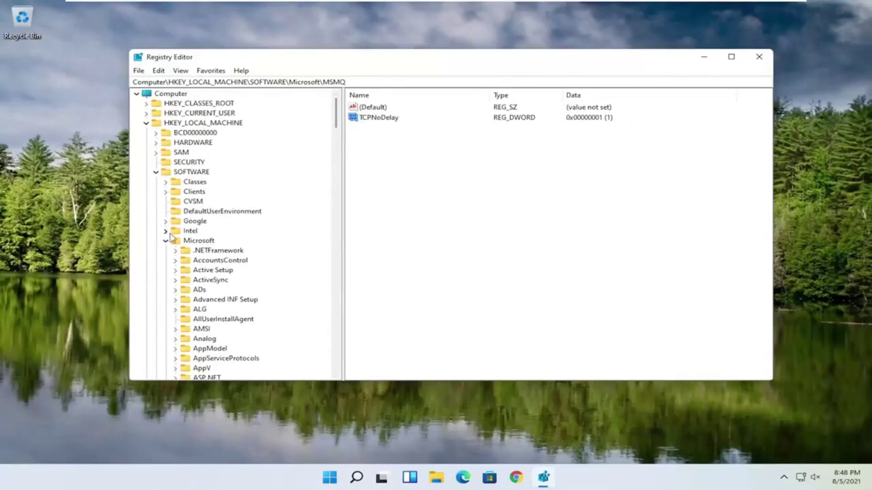
pyautogui.click(165, 240)
pyautogui.click(155, 172)
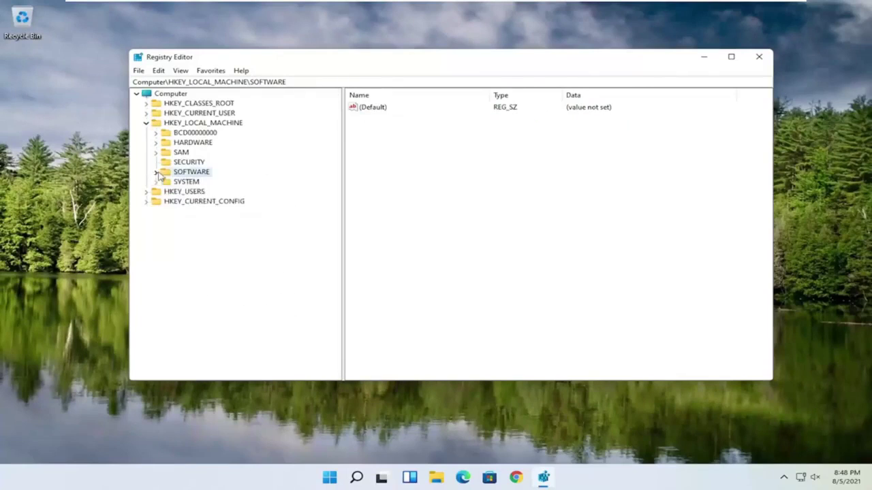
pyautogui.click(146, 123)
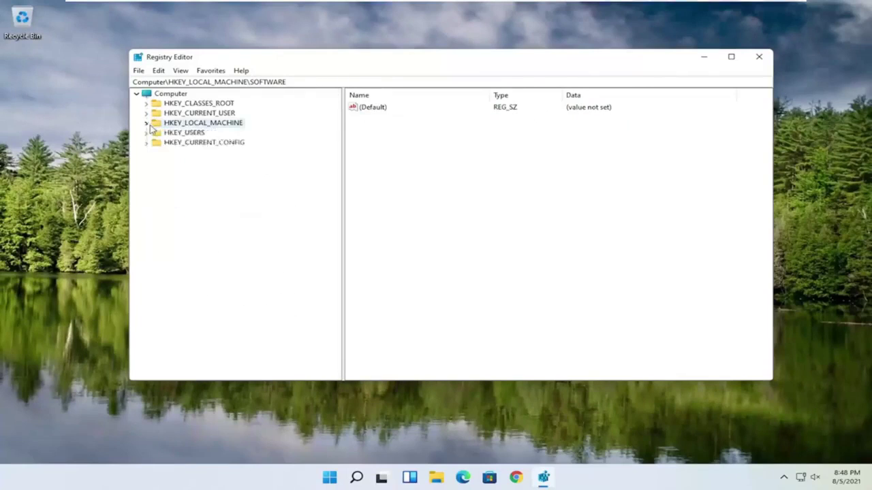
pyautogui.click(752, 59)
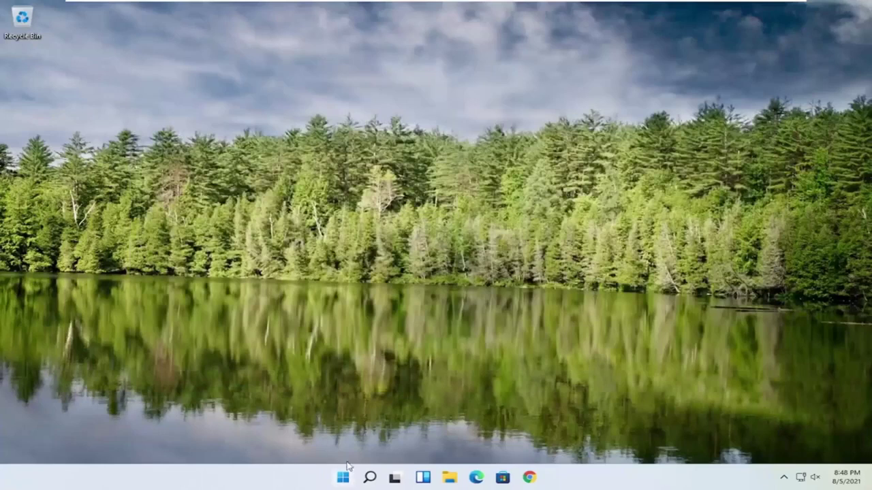
# - Restart the computer
pyautogui.rightClick(348, 479)
pyautogui.moveTo(368, 436)
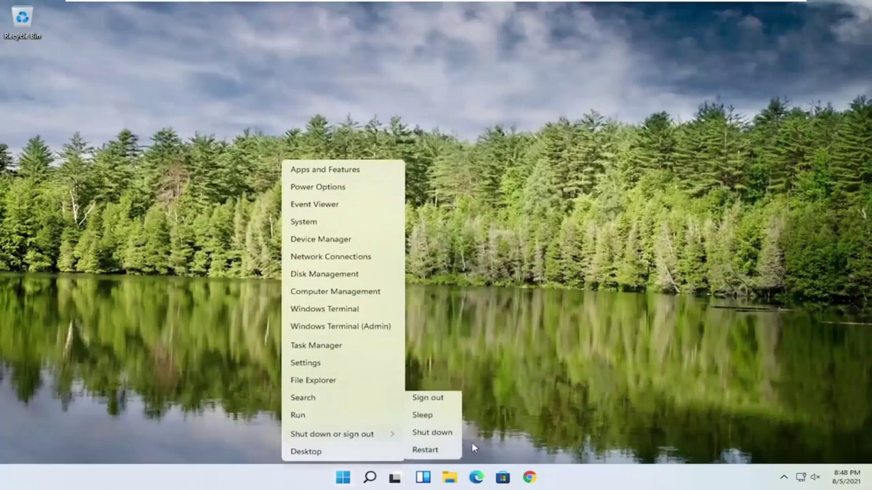
pyautogui.click(425, 450)
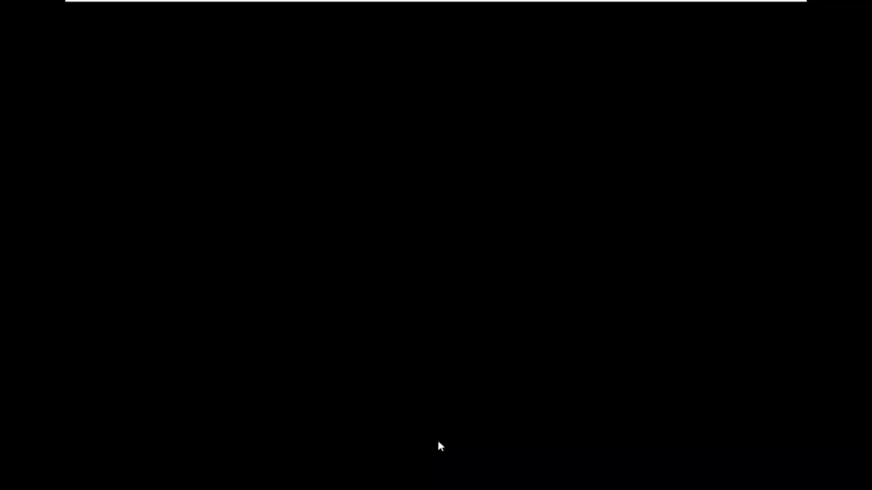